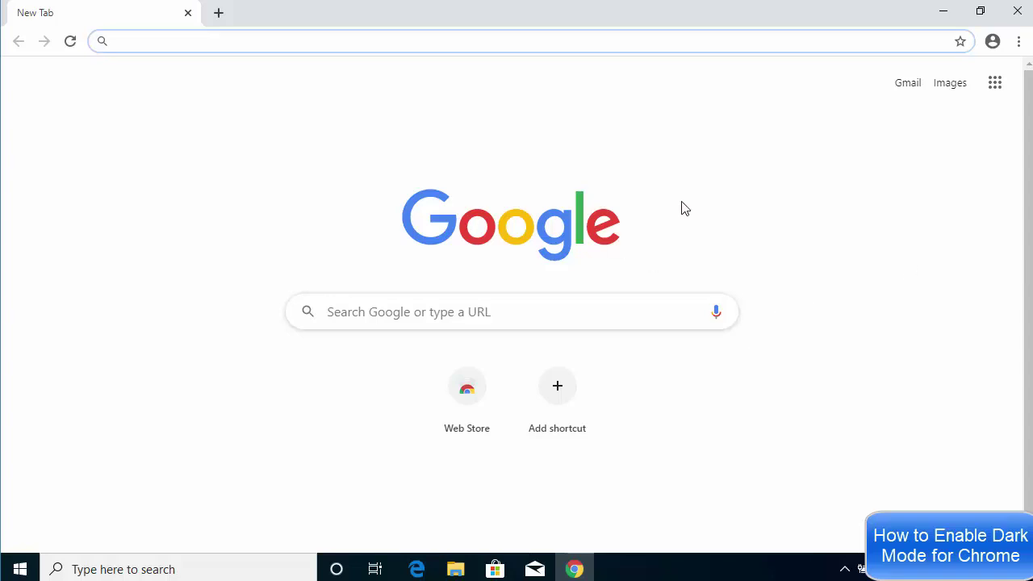
Close the Google Chrome window using its top-right X button
left_click(1017, 10)
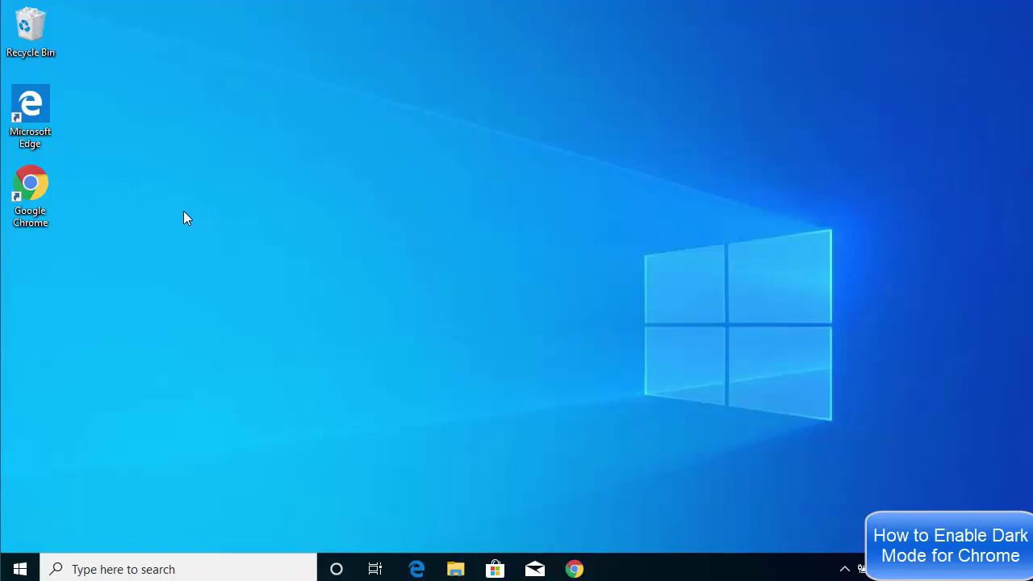
Open the Google Chrome desktop shortcut's Properties dialog and move it toward the screen centre
double_click(35, 209)
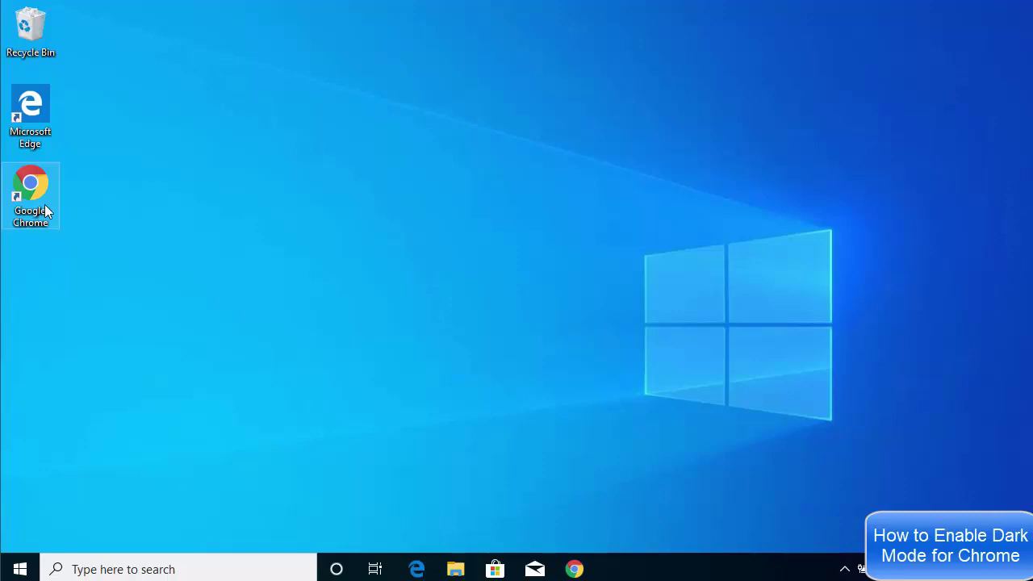
right_click(45, 210)
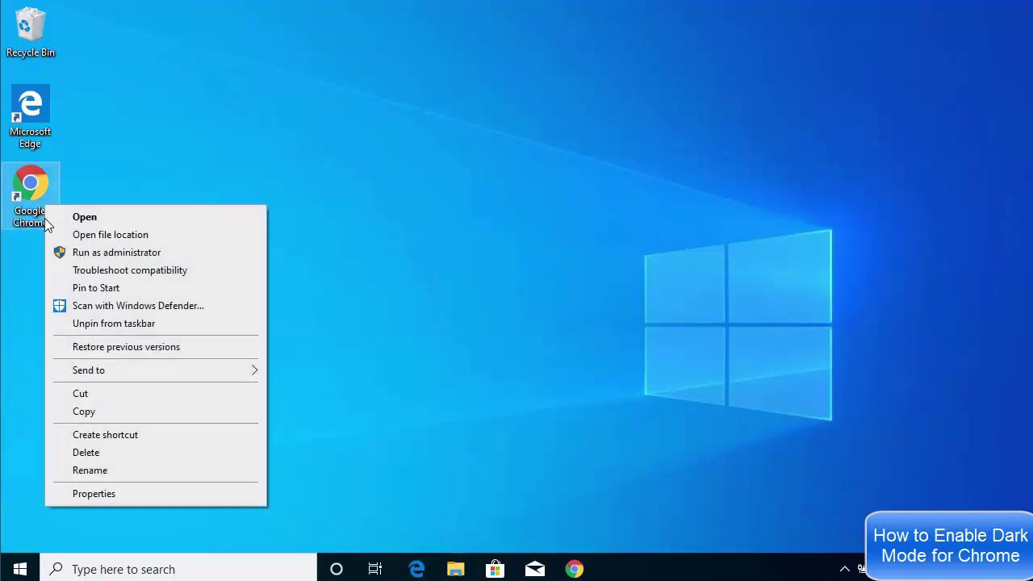
left_click(110, 493)
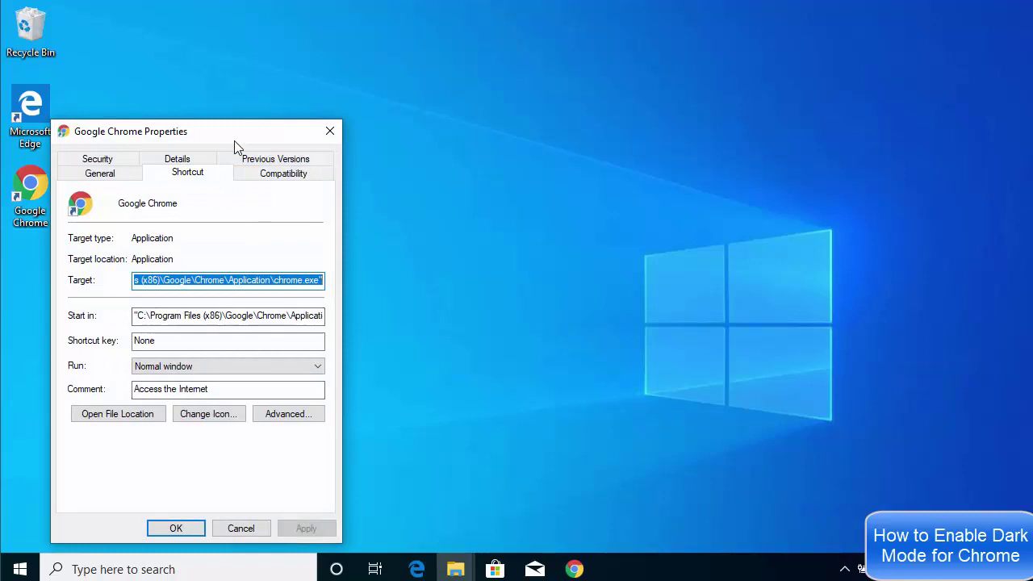
left_click_drag(241, 131, 592, 86)
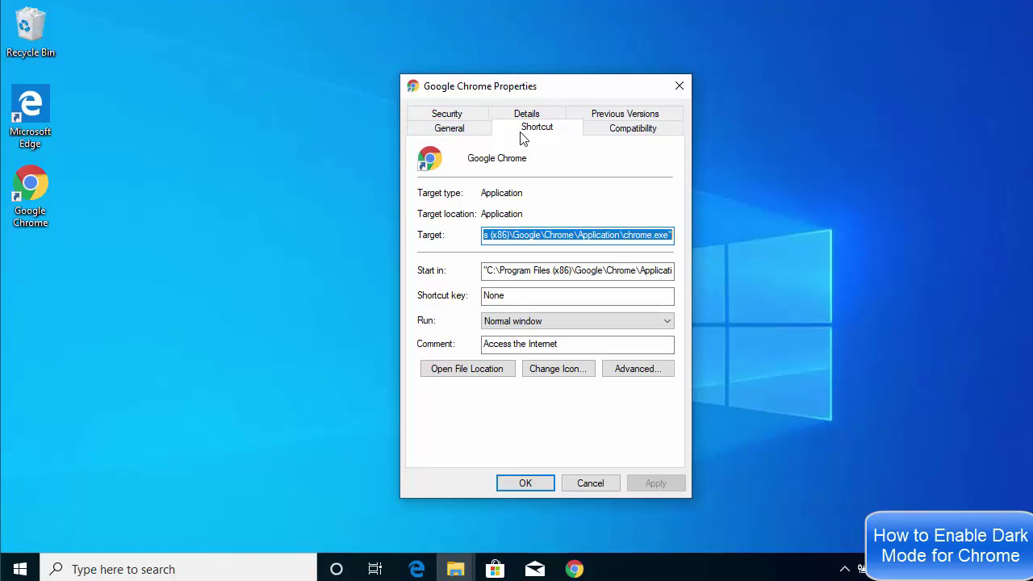
Append ' --force-dark-mode' after the quoted chrome.exe path in the shortcut's Target field
left_click(517, 236)
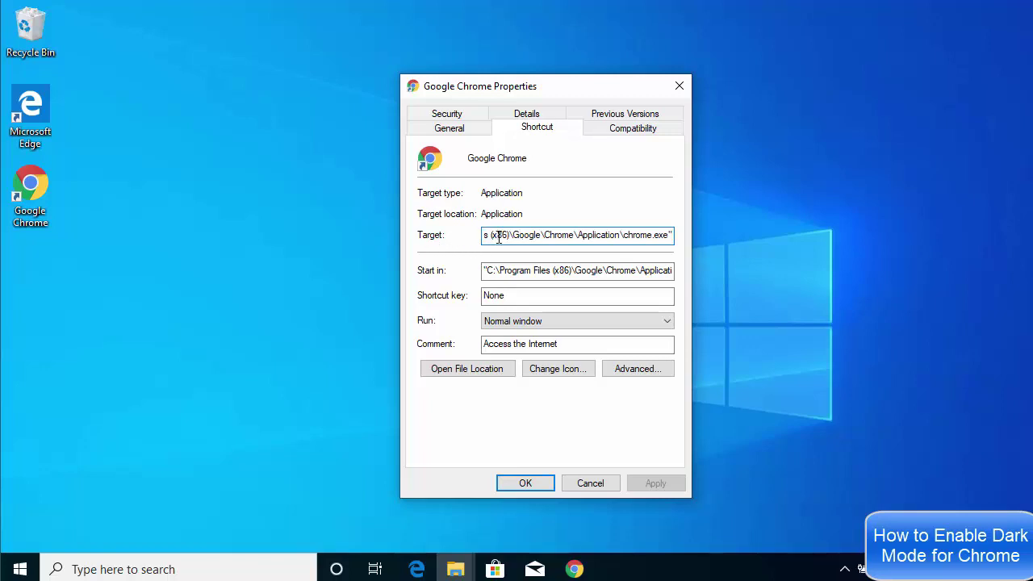
key("Home")
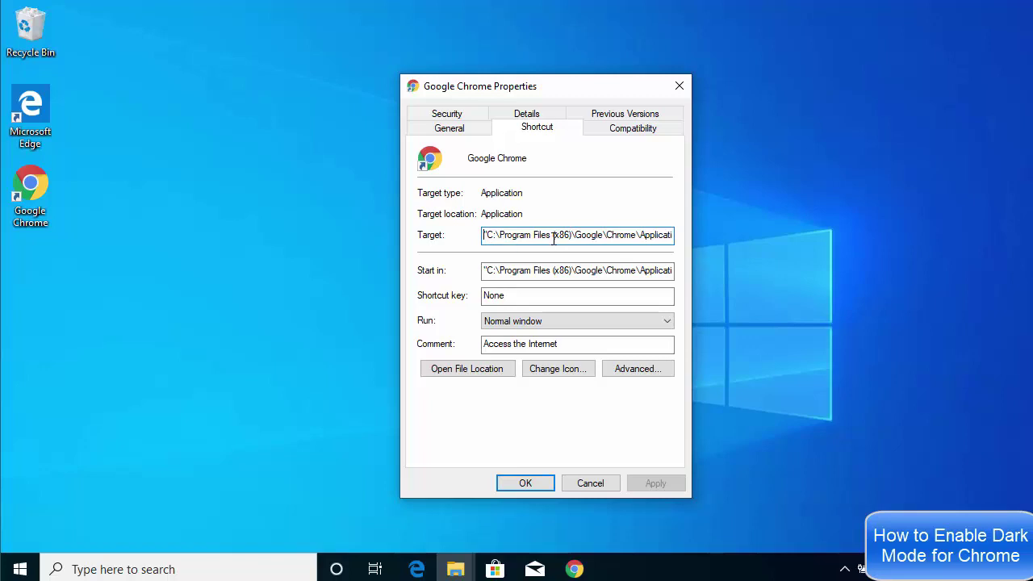
key("Right")
key("Right")
key("Right")
key("Right")
key("Right")
key("Right")
key("Right")
key("Right")
key("Right")
key("Right")
key("Right")
key("Right")
key("Right")
key("Right")
key("Right")
key("Right")
key("Right")
key("Right")
key("Right")
key("Right")
key("Right")
key("Right")
key("Right")
key("Right")
key("Right")
key("Right")
key("Right")
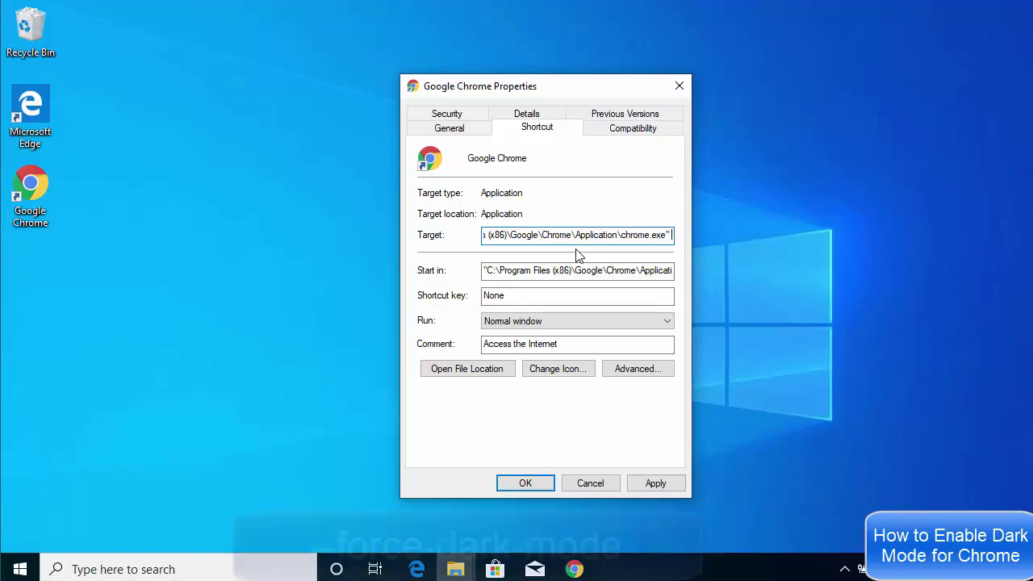
type("--force-dark-mode")
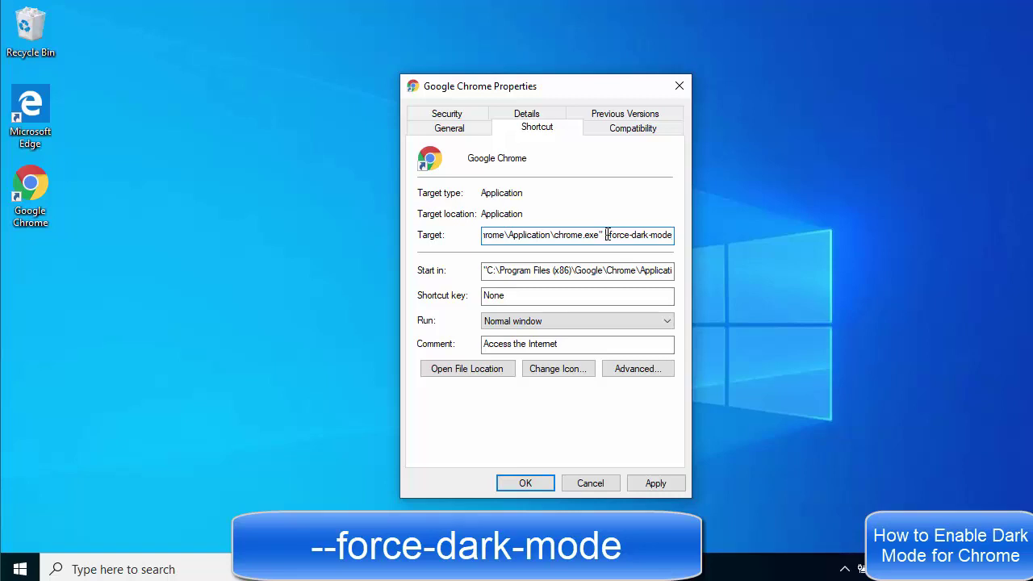
left_click_drag(606, 234, 670, 238)
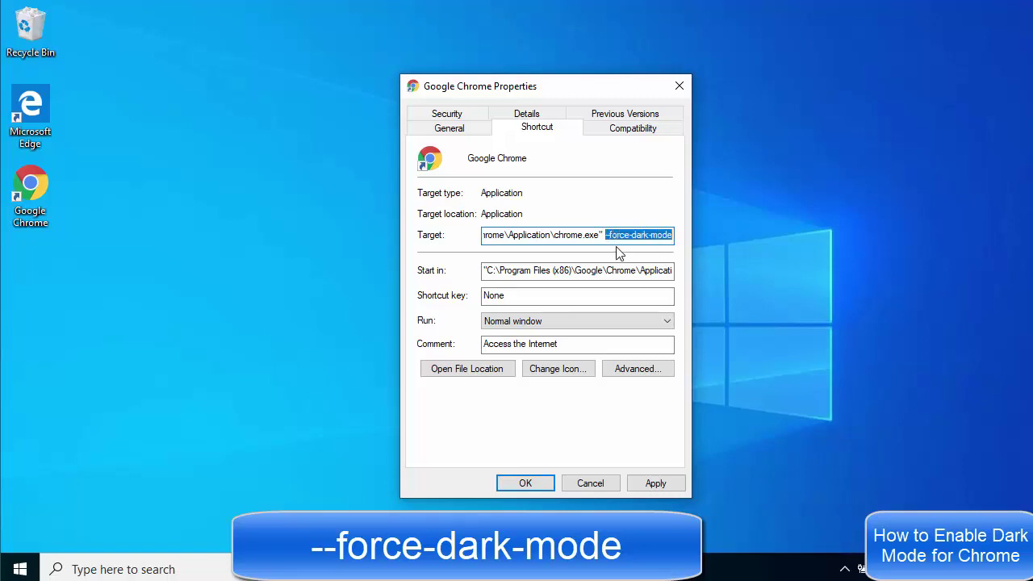
left_click(605, 236)
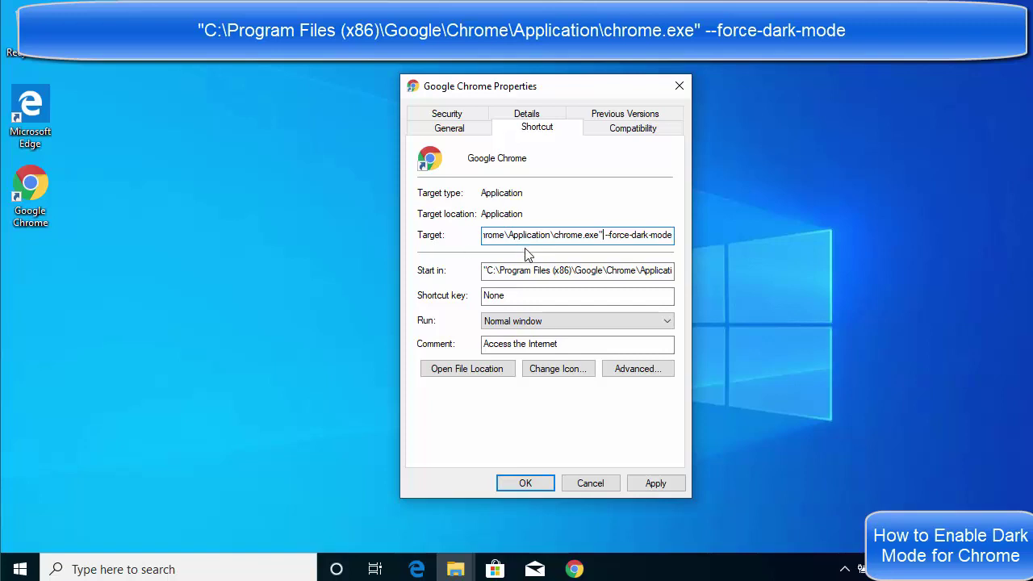
Apply the flagged target with administrator permission and close the shortcut properties with OK
left_click(654, 483)
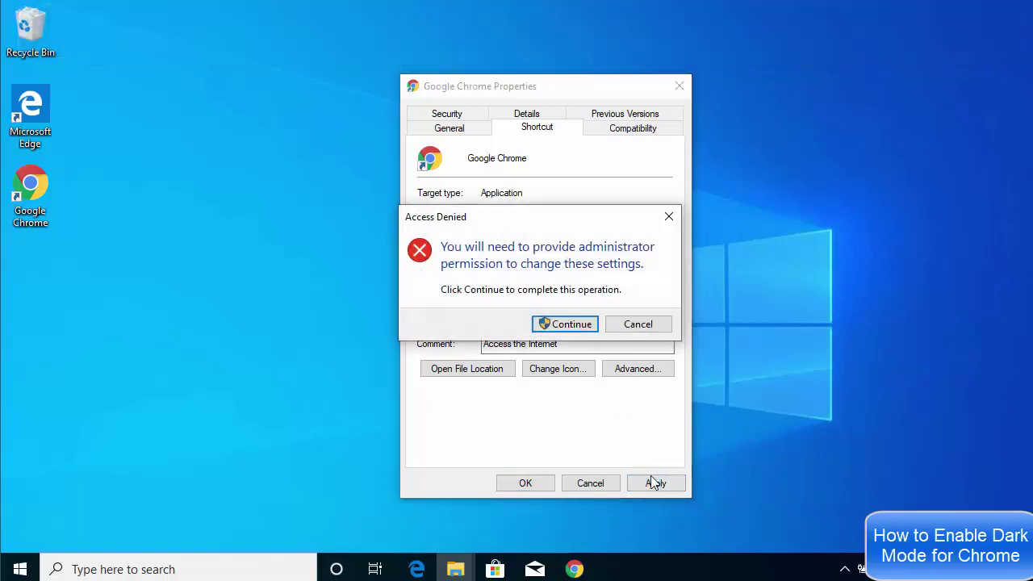
left_click(565, 324)
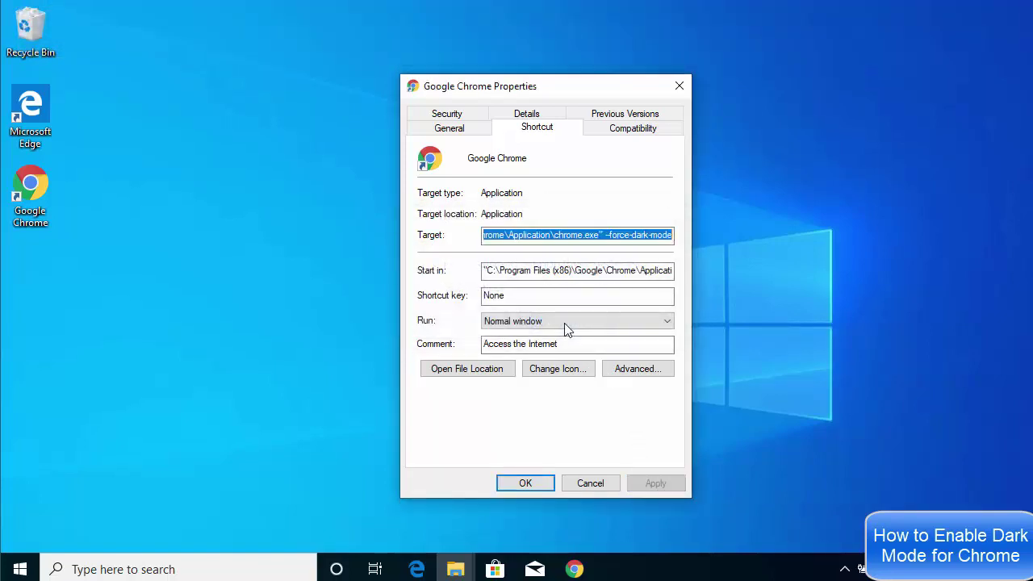
left_click(524, 483)
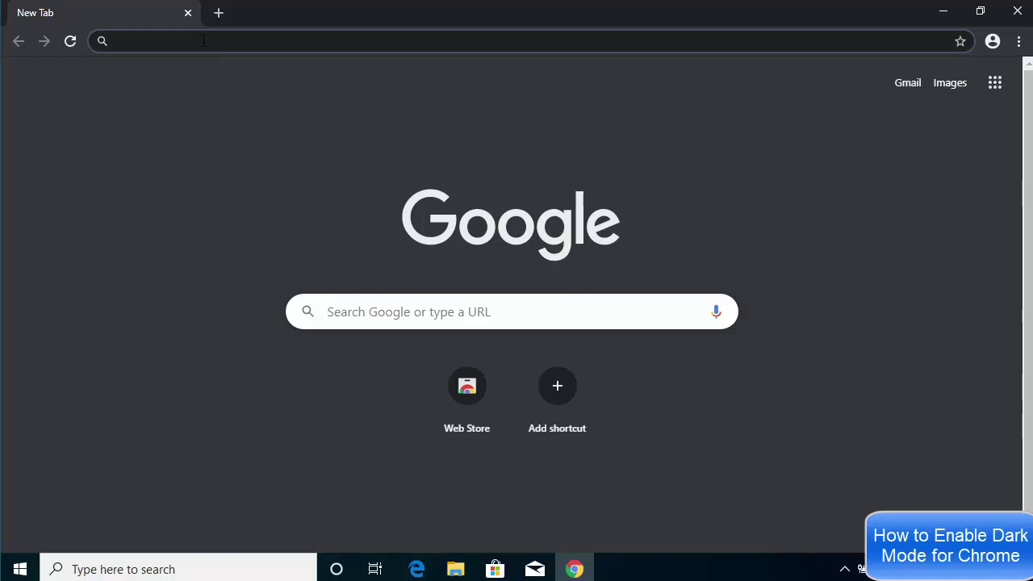
Search Google for 'youtube', open the Youtube.de result in a background tab, and switch to it
type("yo")
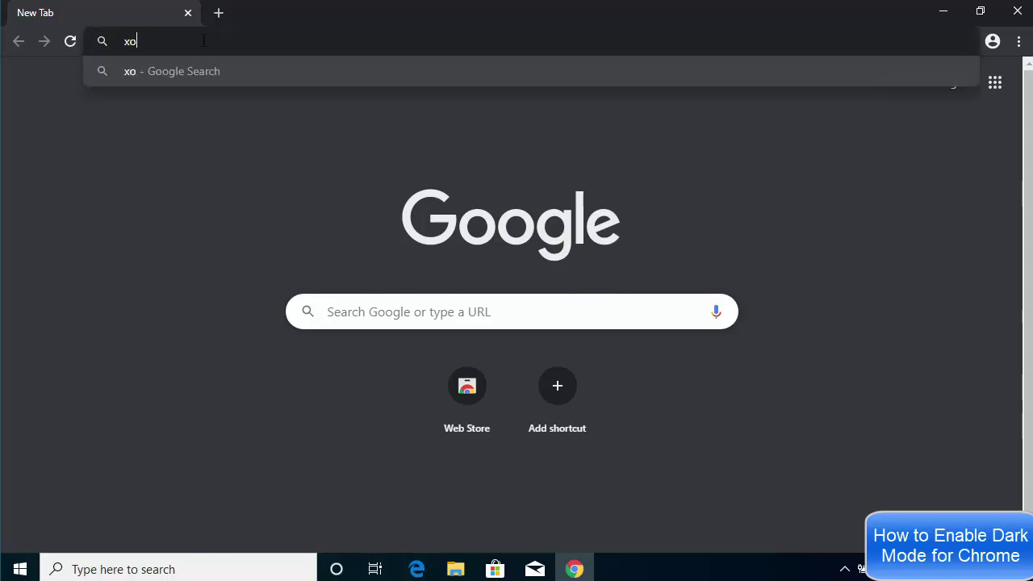
key("BackSpace")
key("BackSpace")
type("youtube")
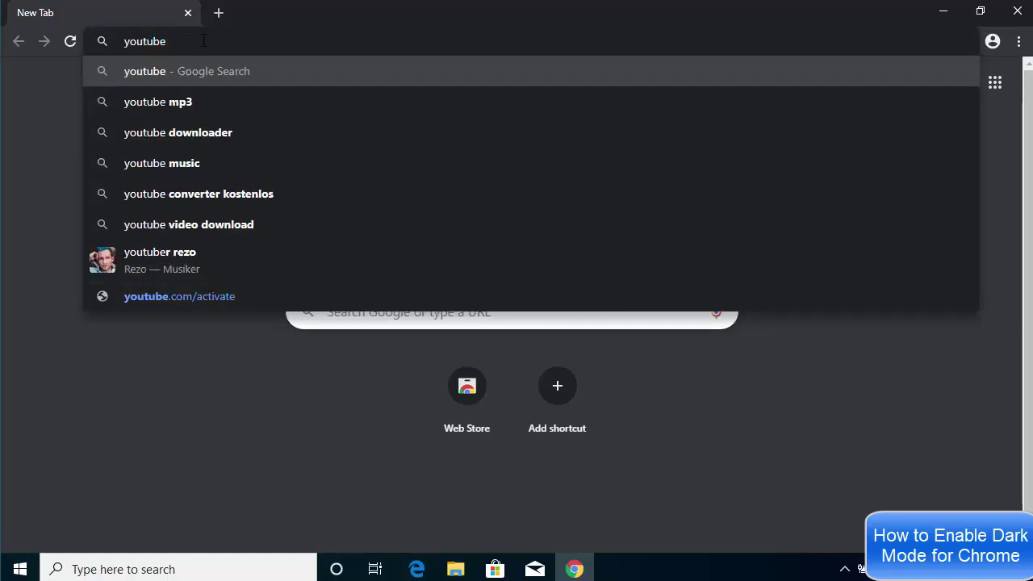
key("Return")
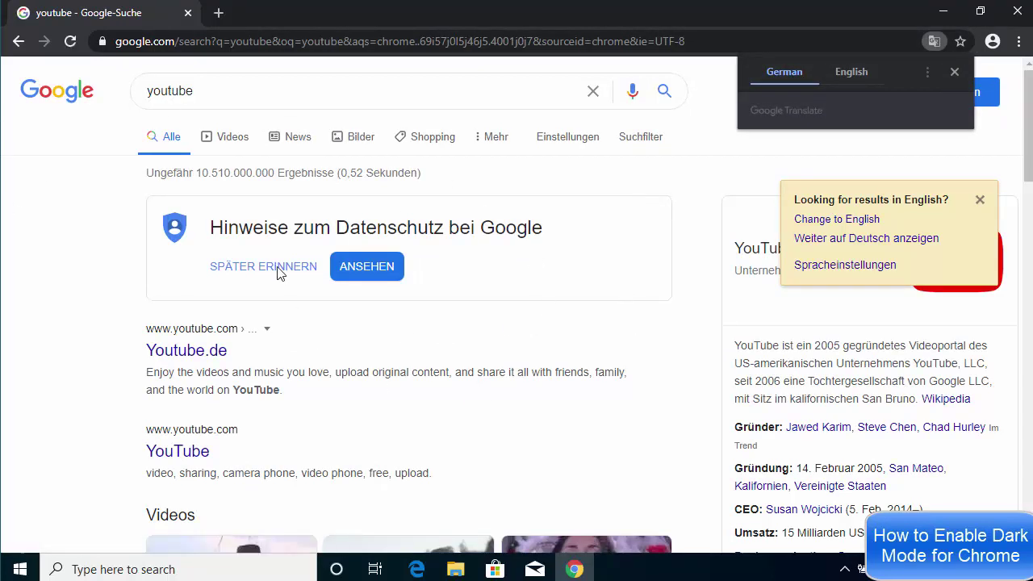
middle_click(198, 353)
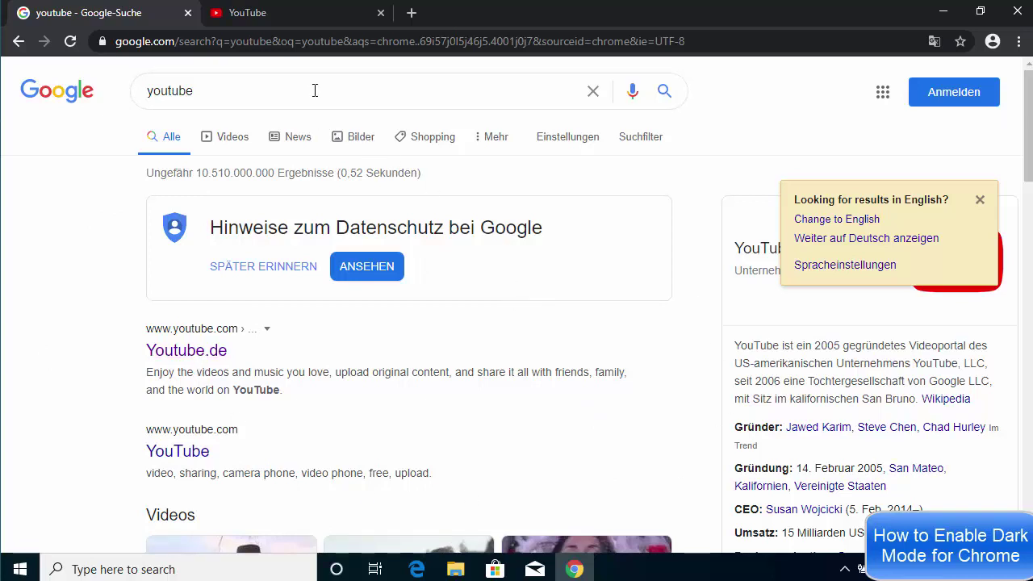
left_click(294, 17)
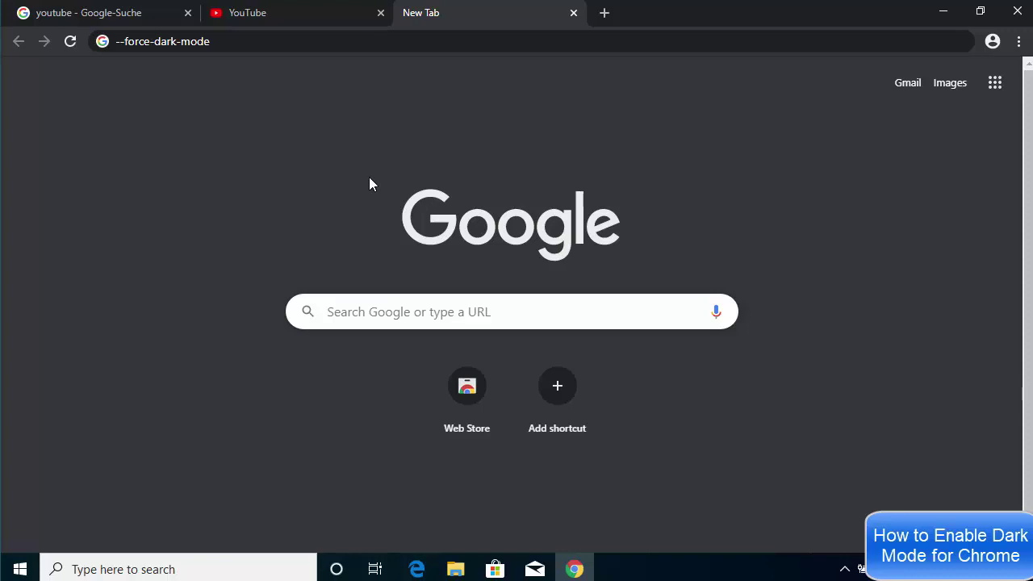
View the YouTube tab, minimize and restore Chrome, then return to the dark New Tab page
left_click(305, 13)
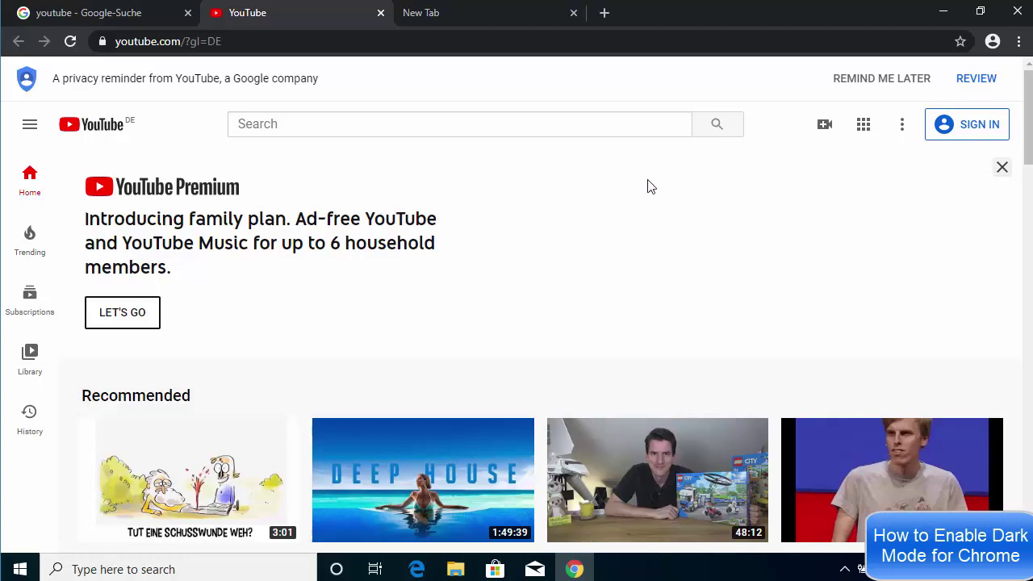
left_click(941, 14)
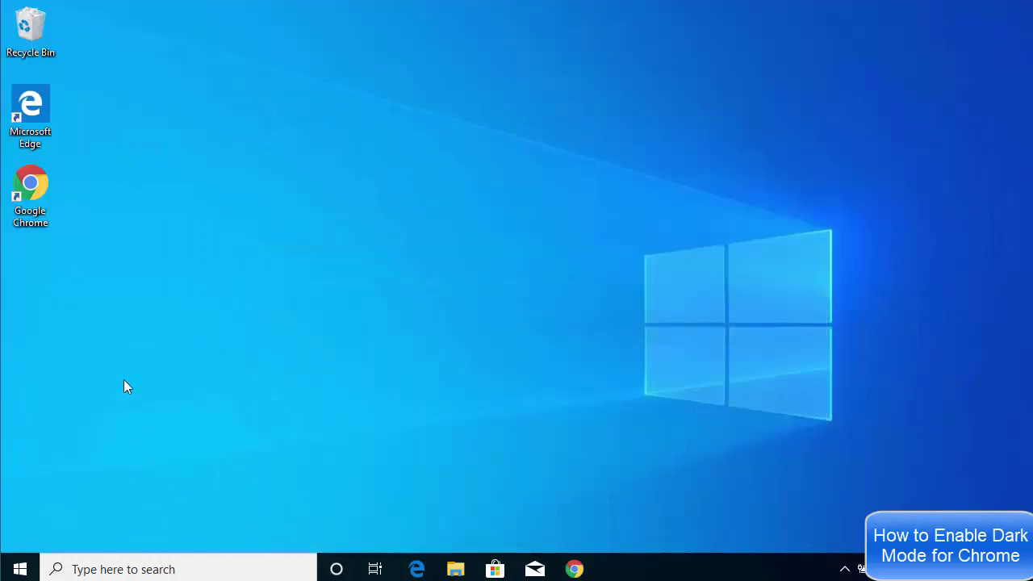
left_click(574, 569)
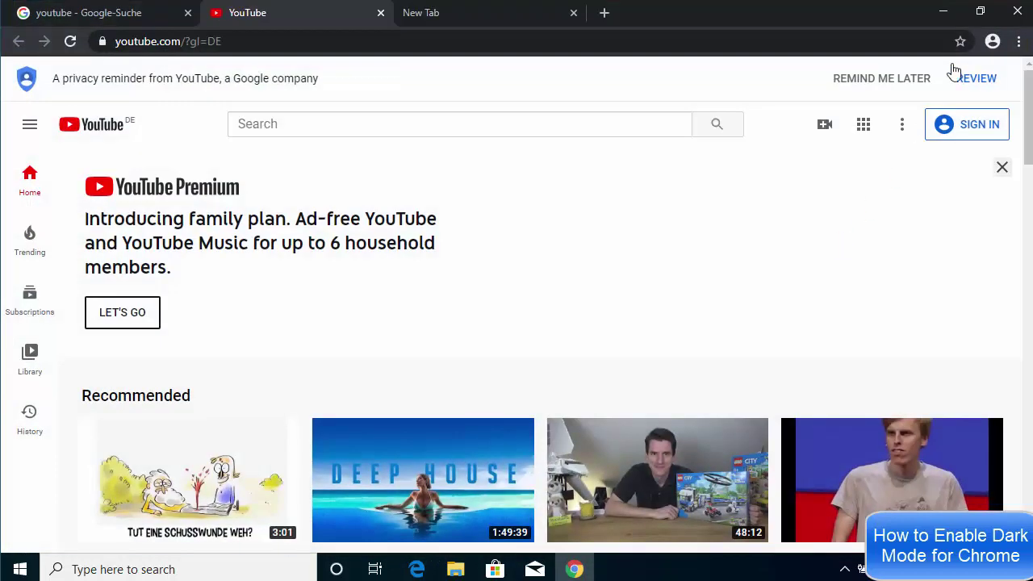
left_click(519, 25)
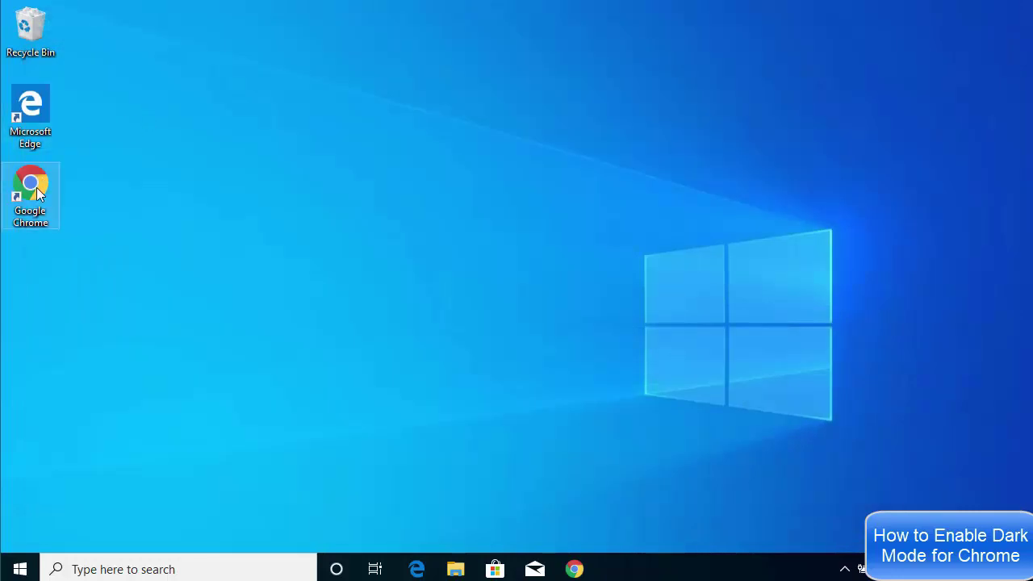
Open the Chrome shortcut's Properties again and move the dialog to the middle of the screen
right_click(36, 187)
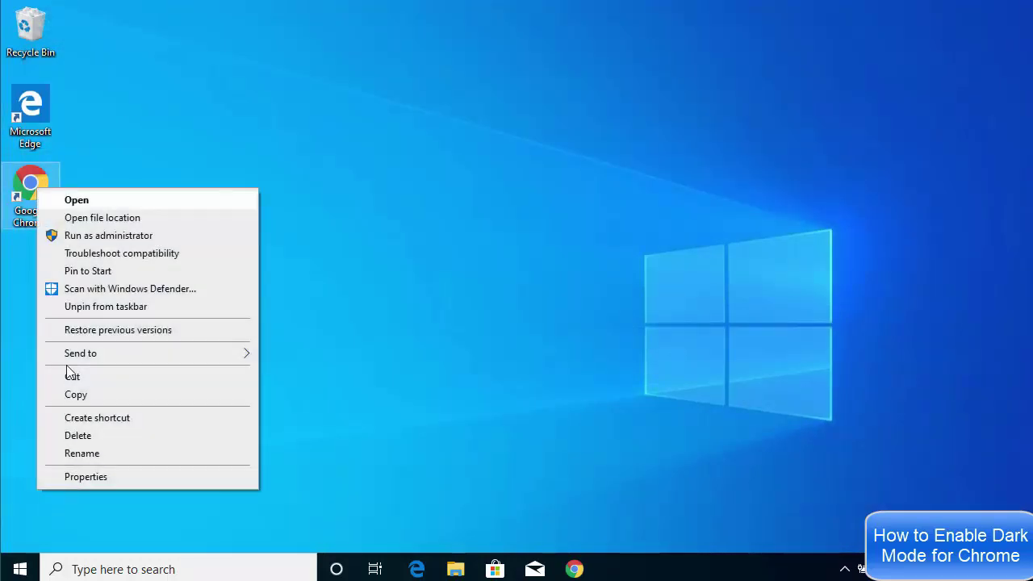
left_click(97, 476)
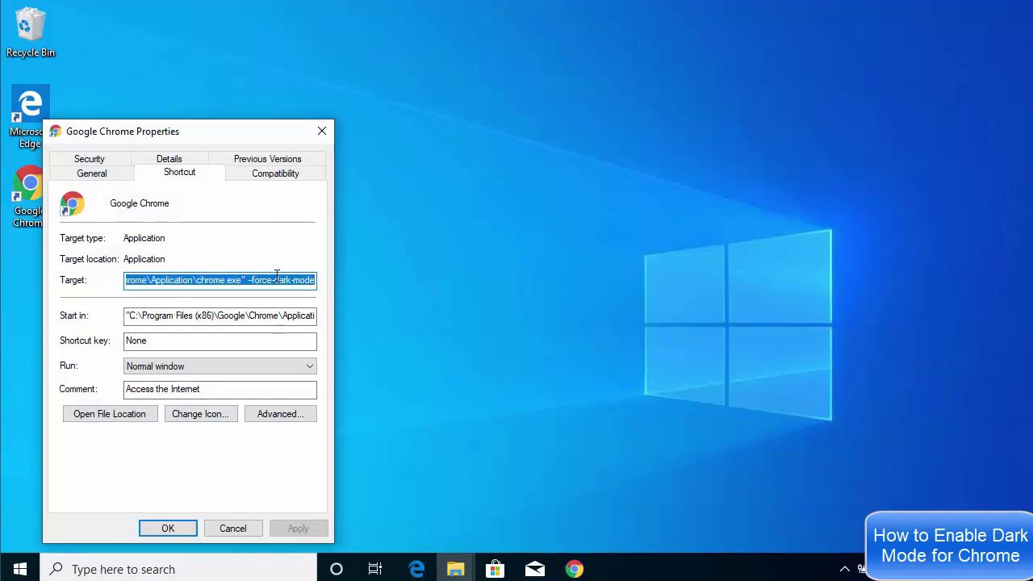
left_click(264, 280)
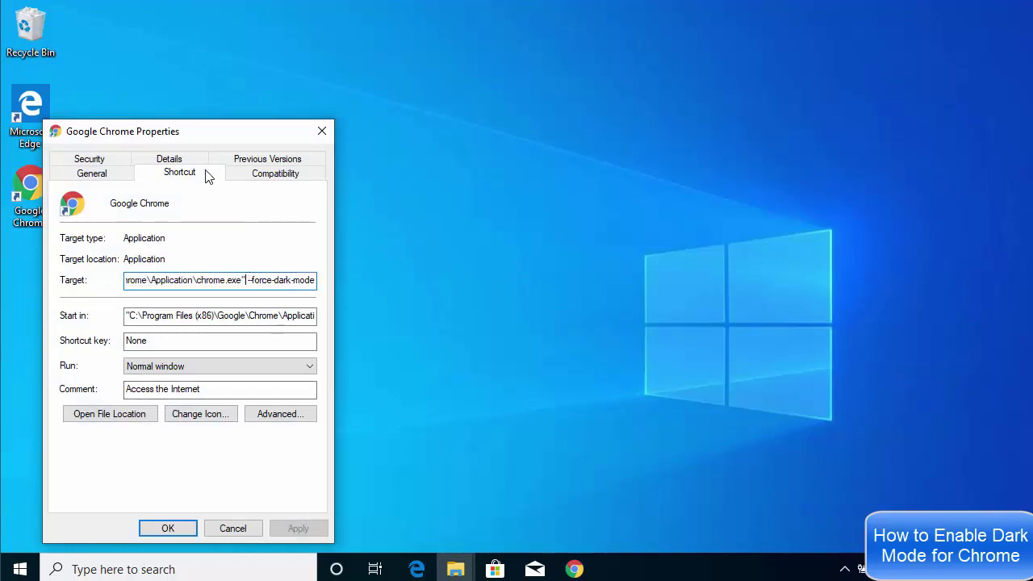
left_click_drag(207, 131, 417, 94)
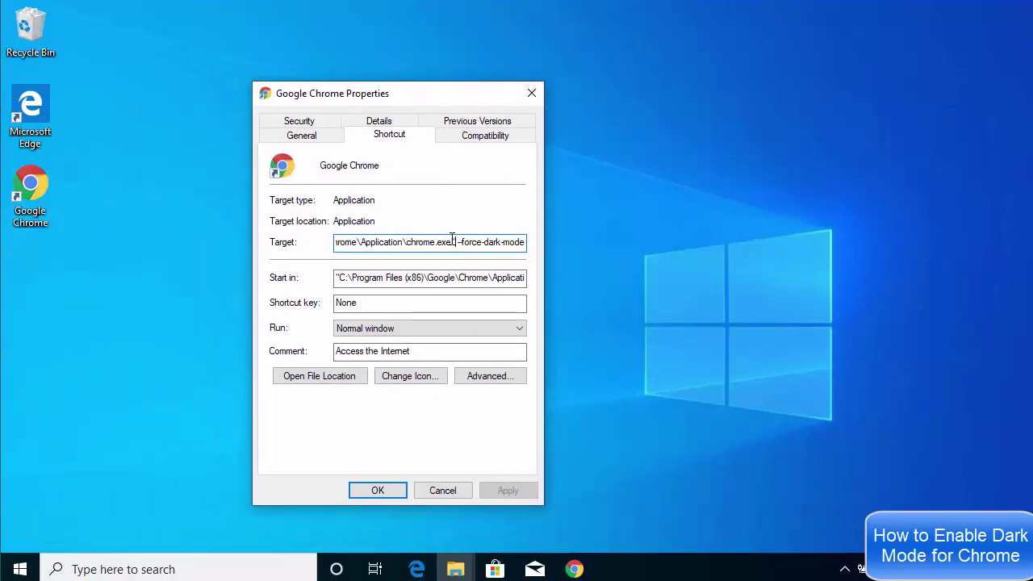
Delete the --force-dark-mode flag from the Target and save it with administrator permission
left_click_drag(457, 242, 543, 242)
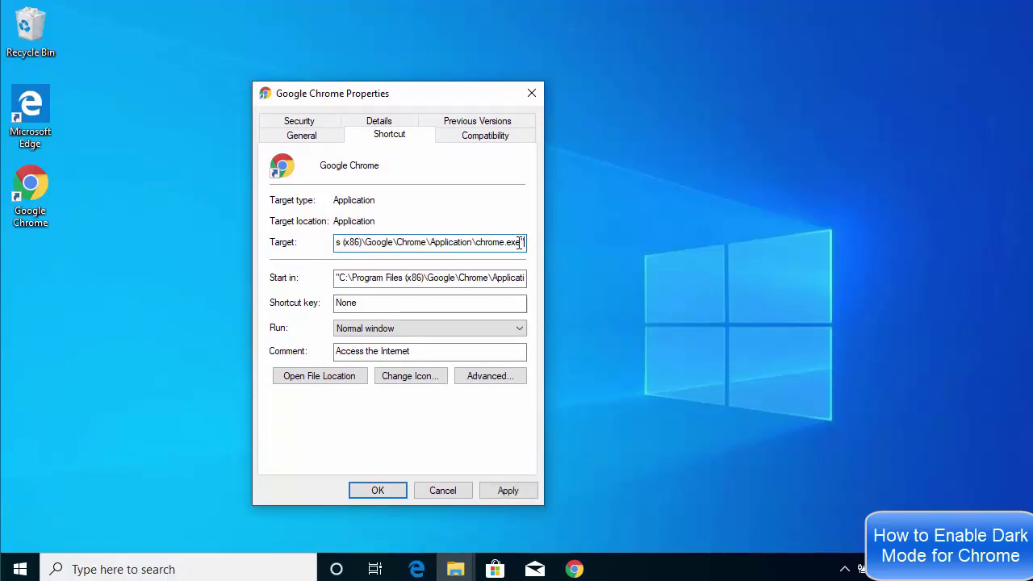
left_click(508, 490)
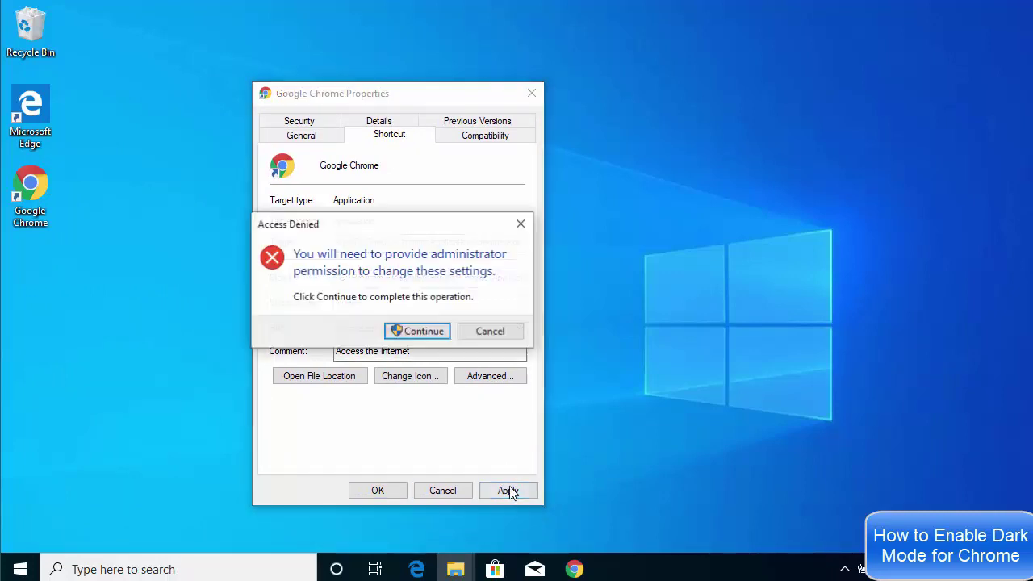
left_click(424, 331)
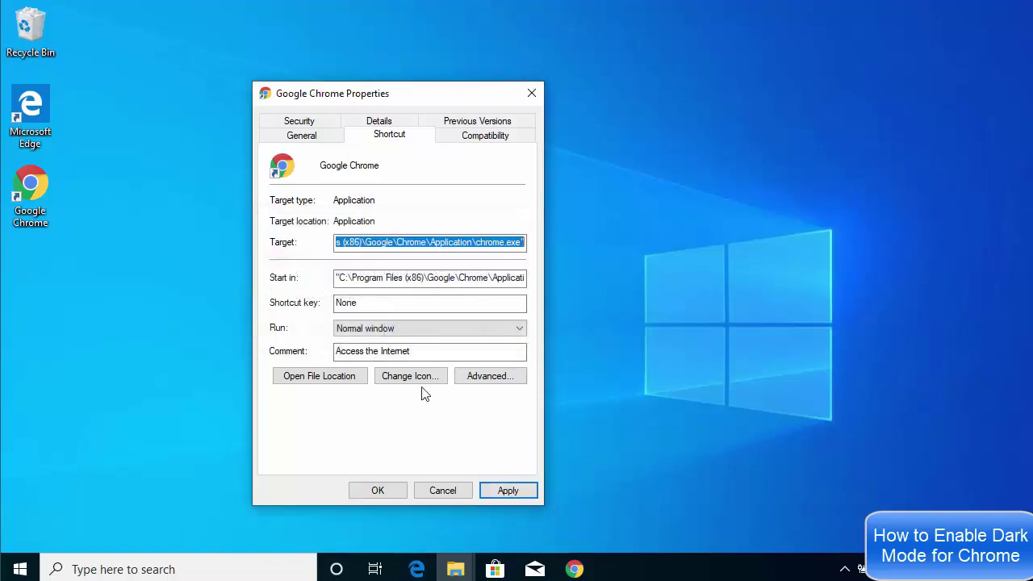
left_click(379, 490)
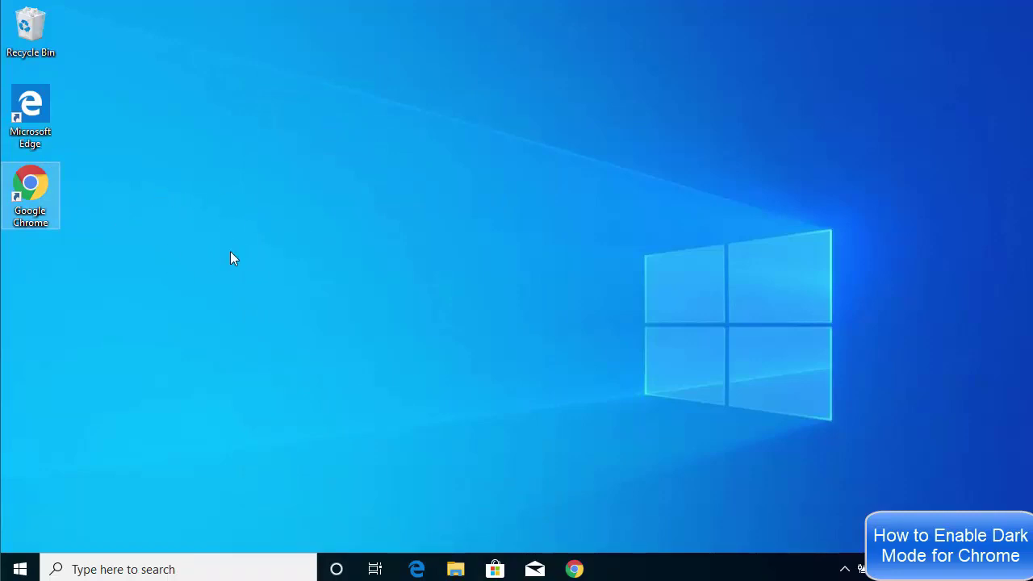
Launch Chrome, open the Web Store tile, then reach the Web Store again via a 'webstore' search
double_click(38, 193)
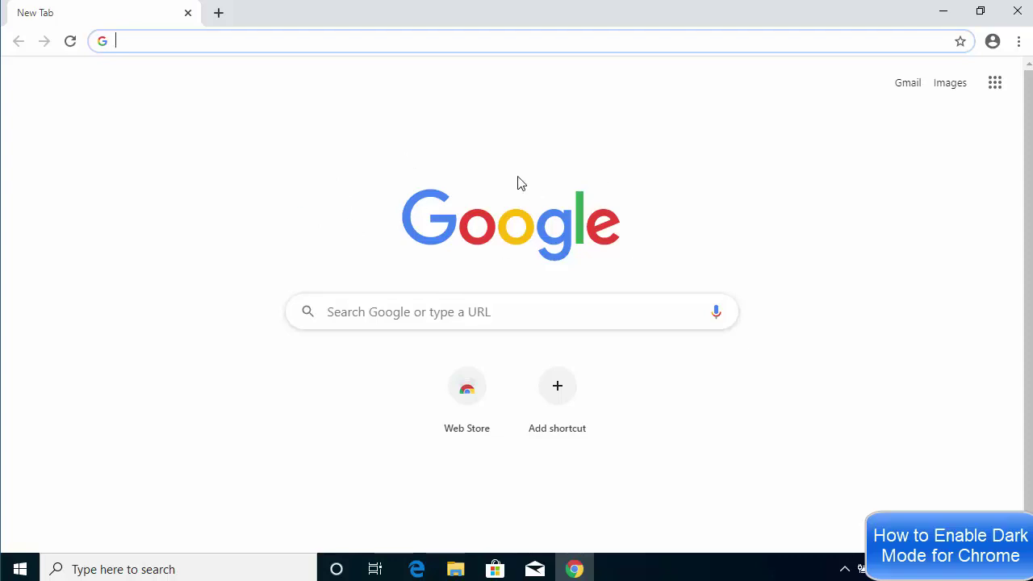
left_click(463, 410)
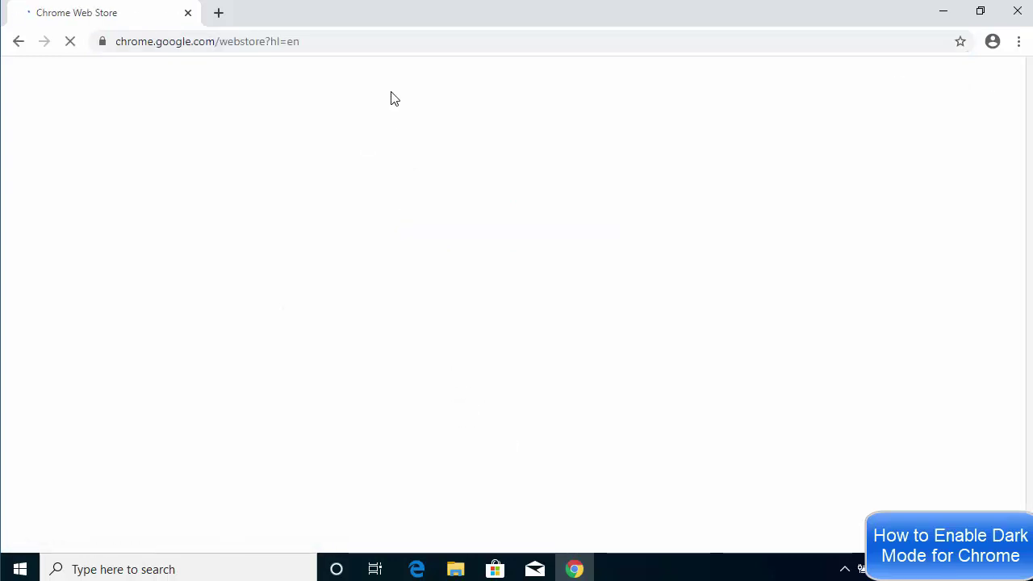
left_click(218, 13)
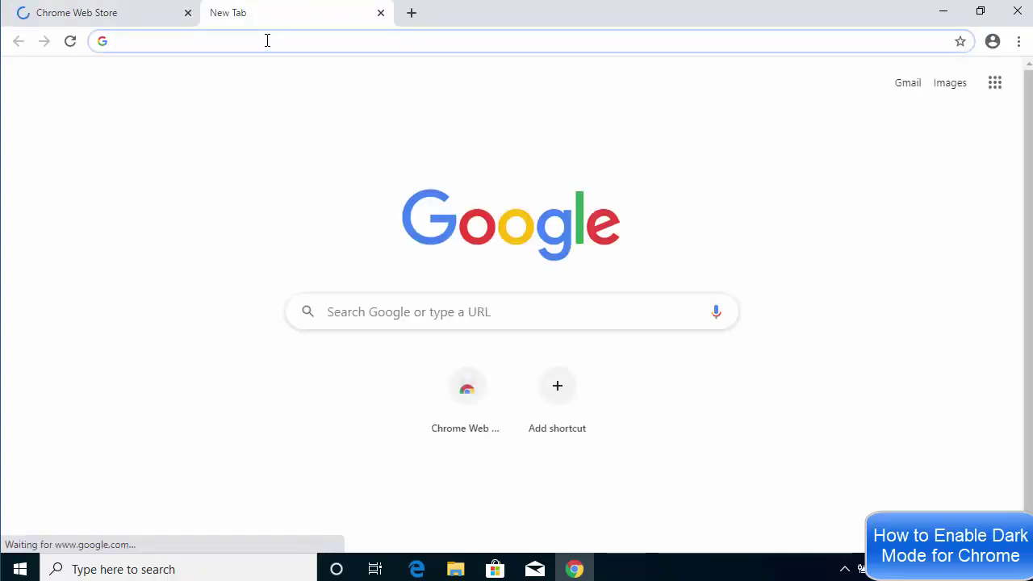
type("web")
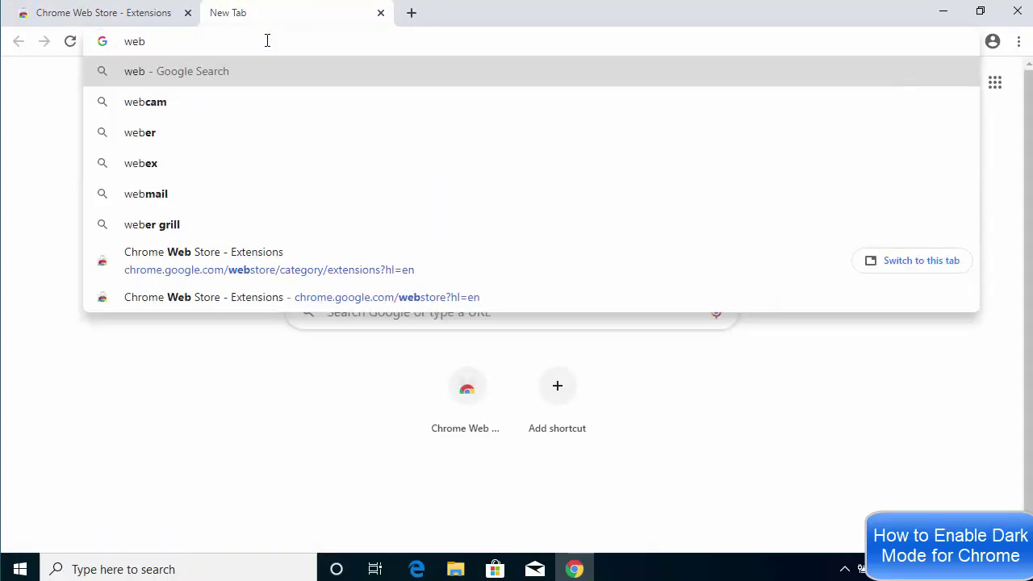
type("store")
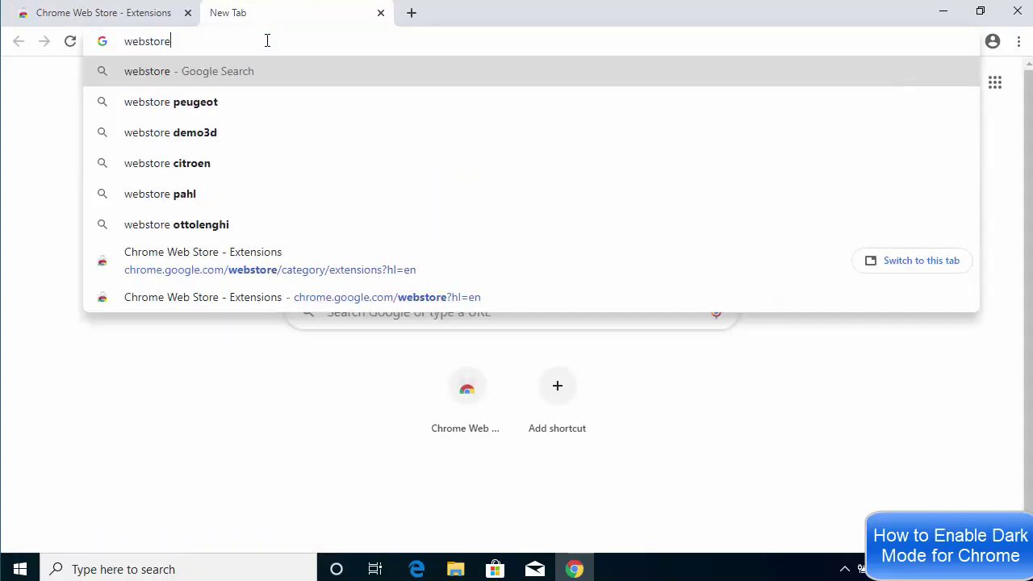
key("Return")
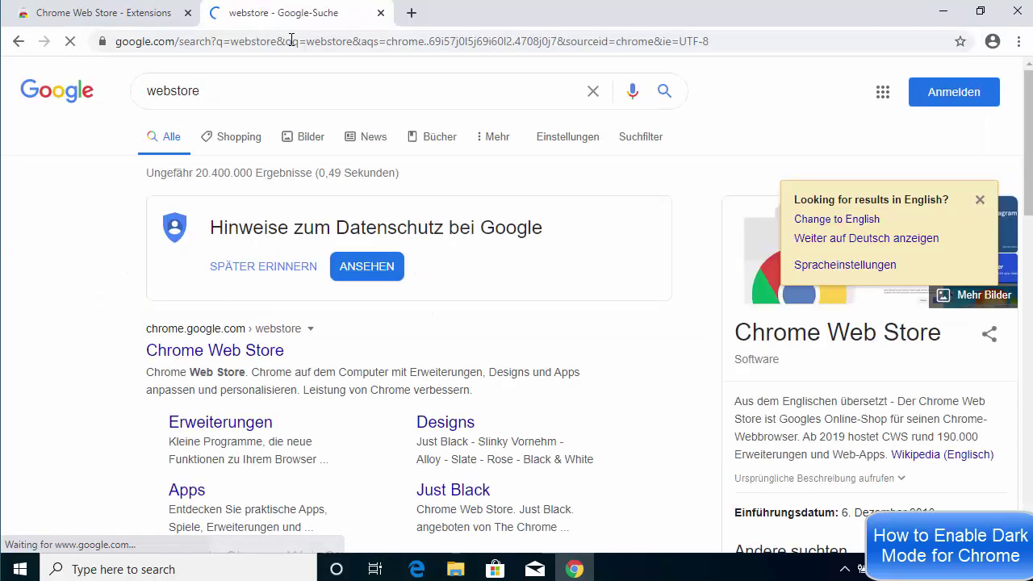
left_click(228, 355)
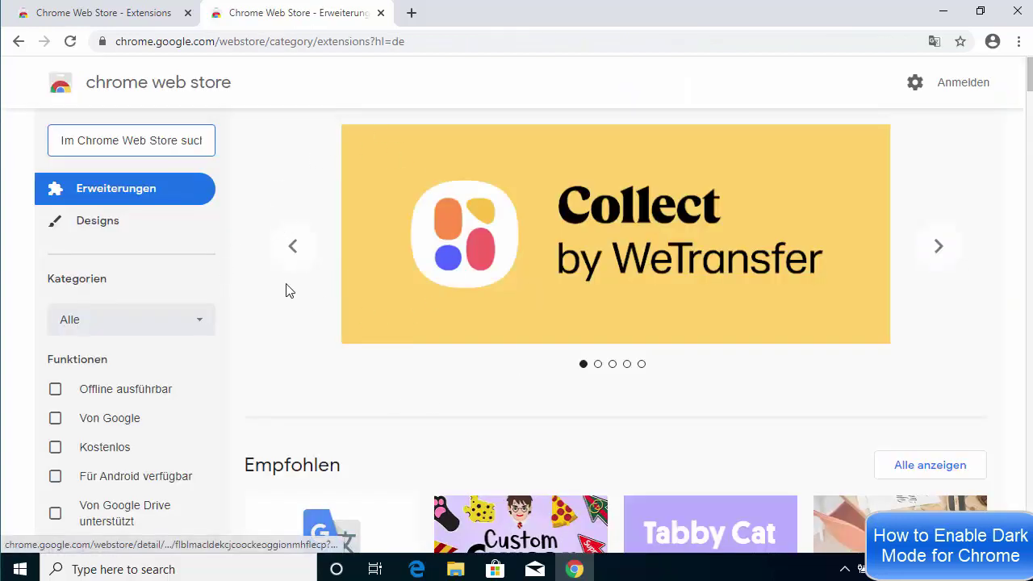
In the English Web Store tab, search the store for 'dark mode'
mouse_move(407, 249)
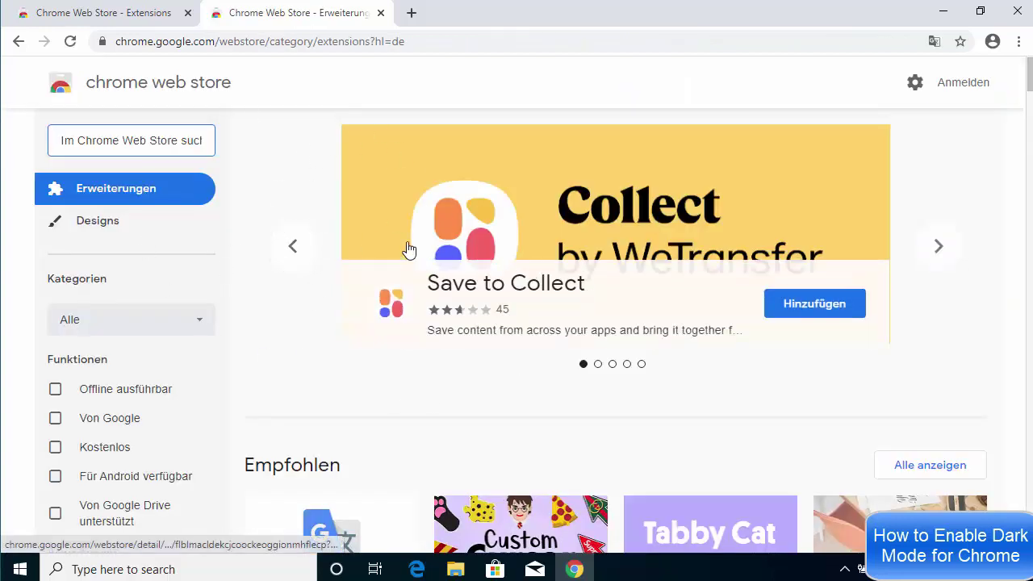
left_click(131, 22)
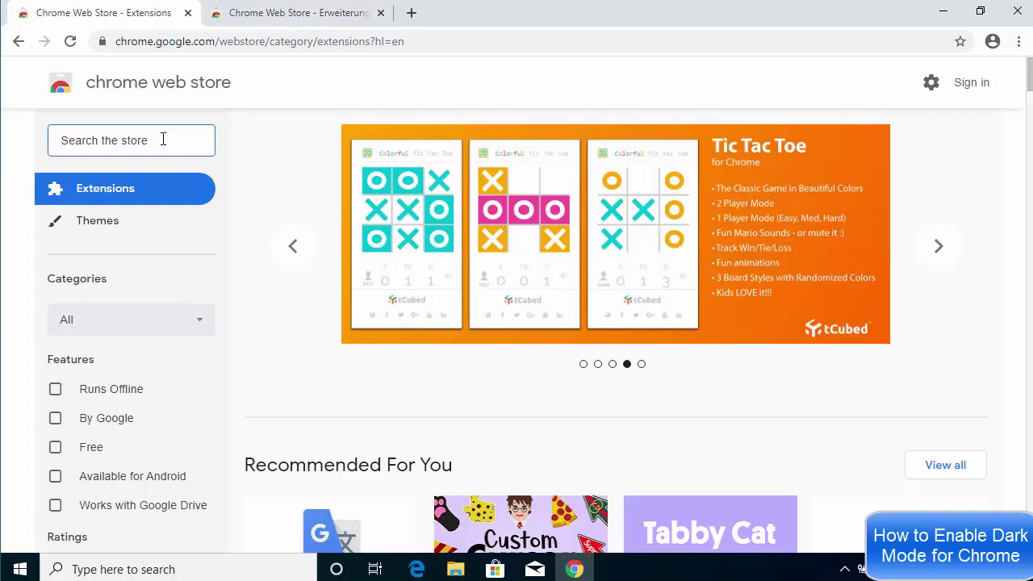
type("da")
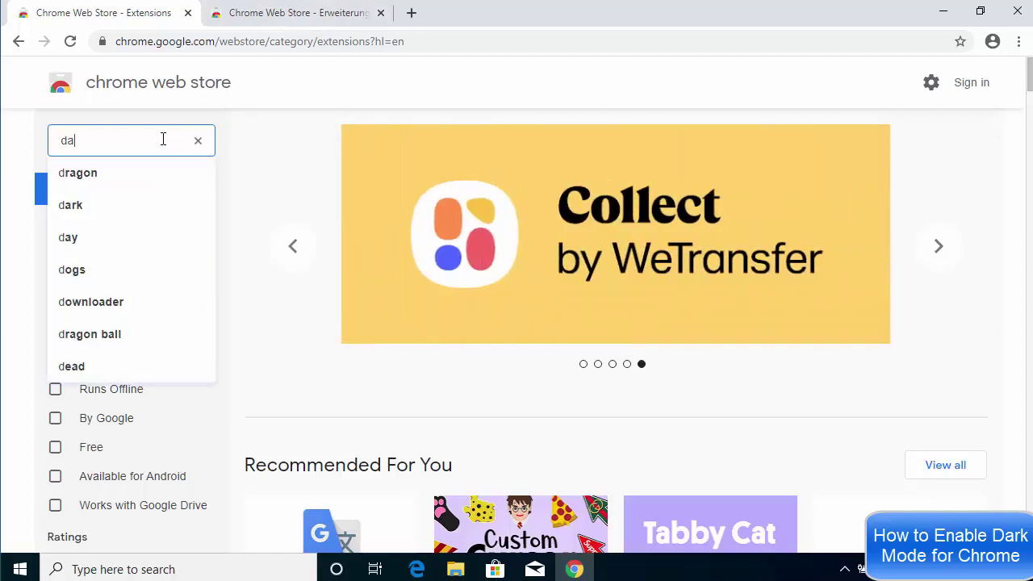
type("rk mode")
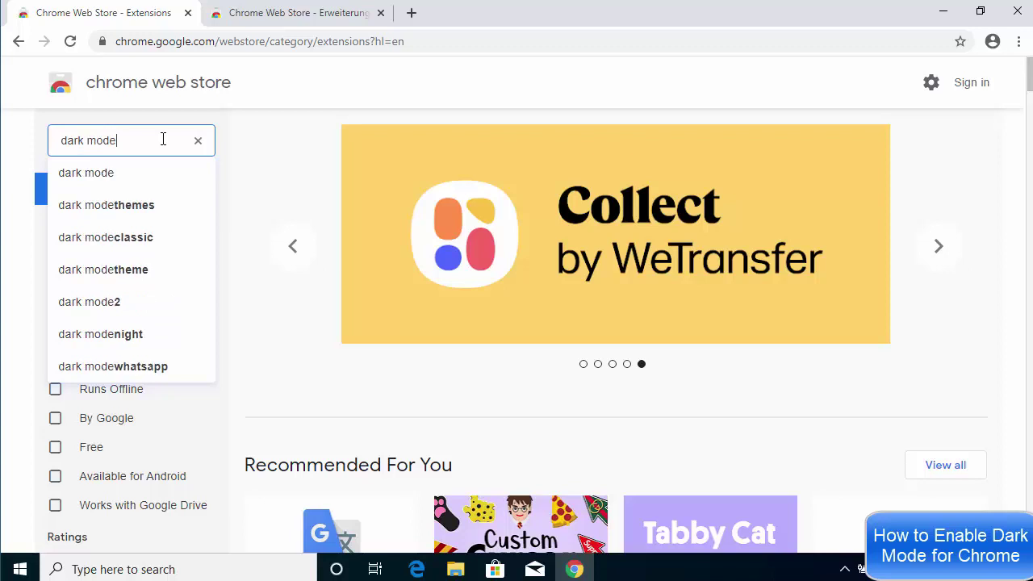
left_click(110, 173)
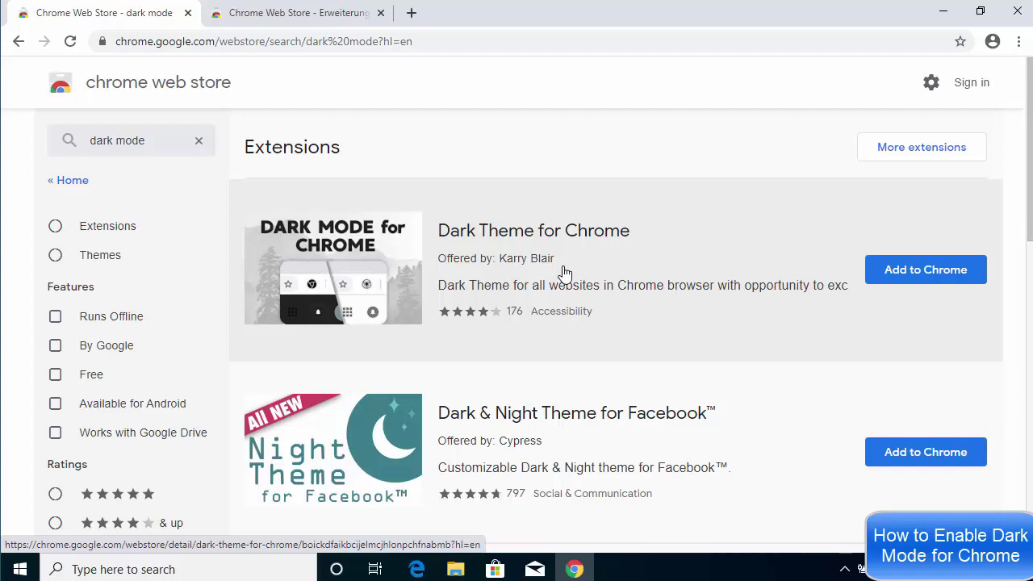
Add Dark Theme for Chrome via Add to Chrome and Add extension, then close its thank-you tab
left_click(893, 287)
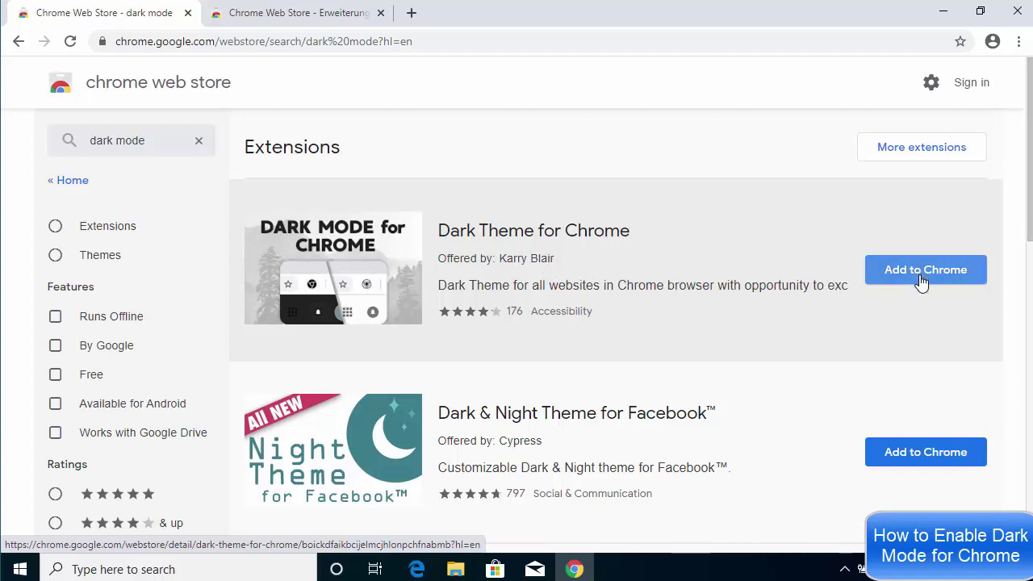
left_click(921, 280)
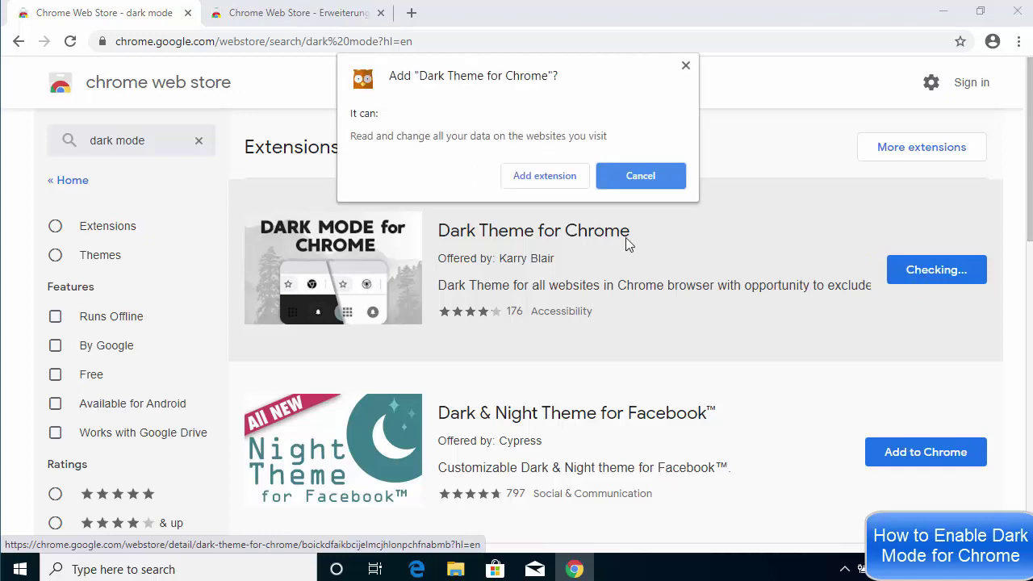
left_click(527, 181)
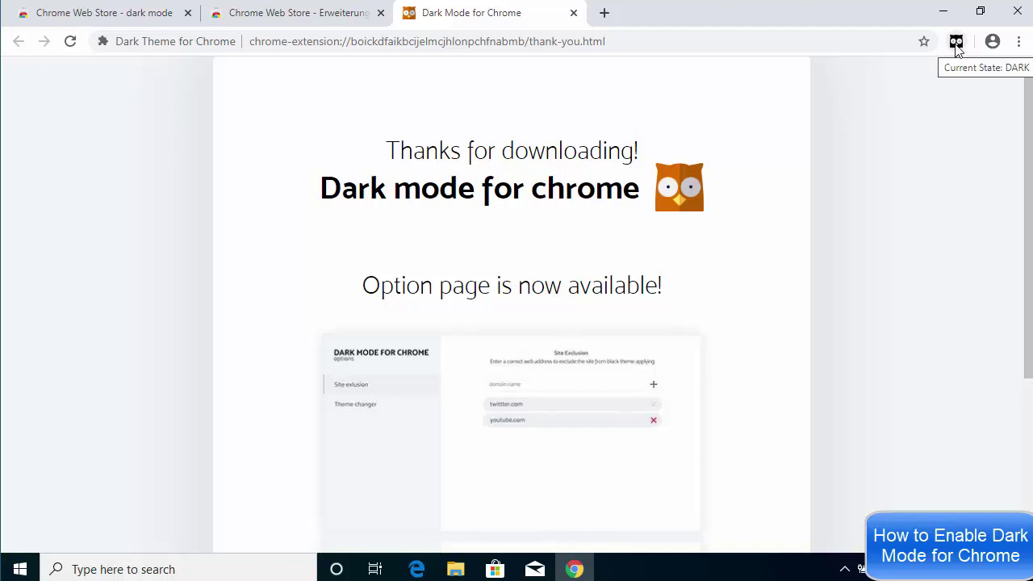
left_click(572, 13)
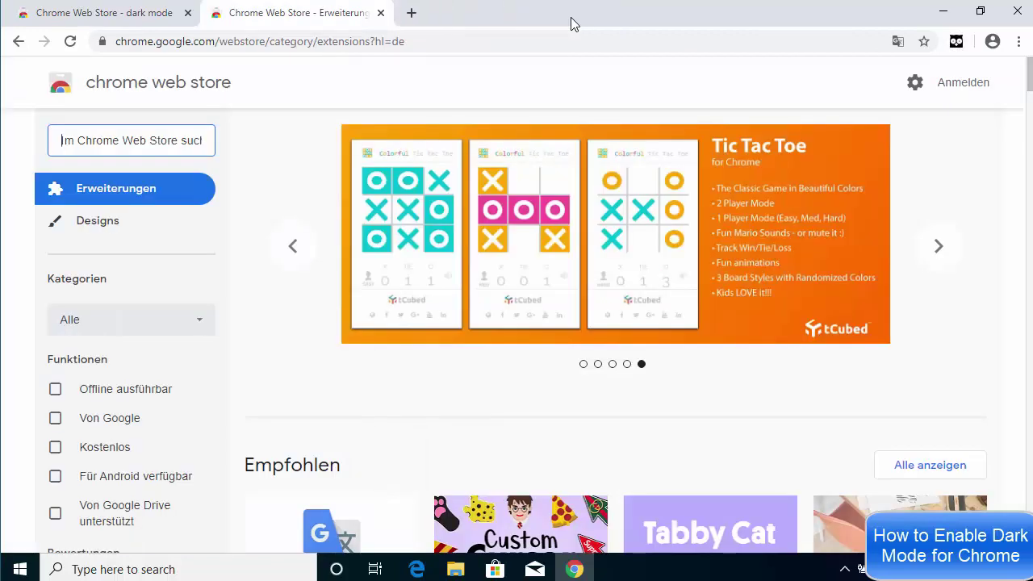
Search Google for youtube in a new tab and dismiss the translation offer
left_click(410, 13)
left_click(376, 312)
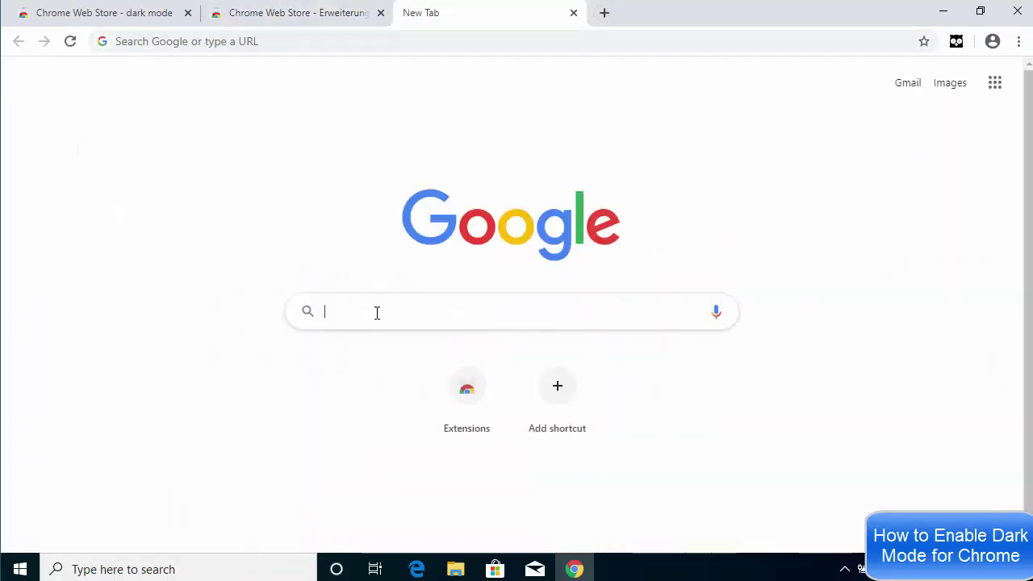
type("y")
left_click(238, 74)
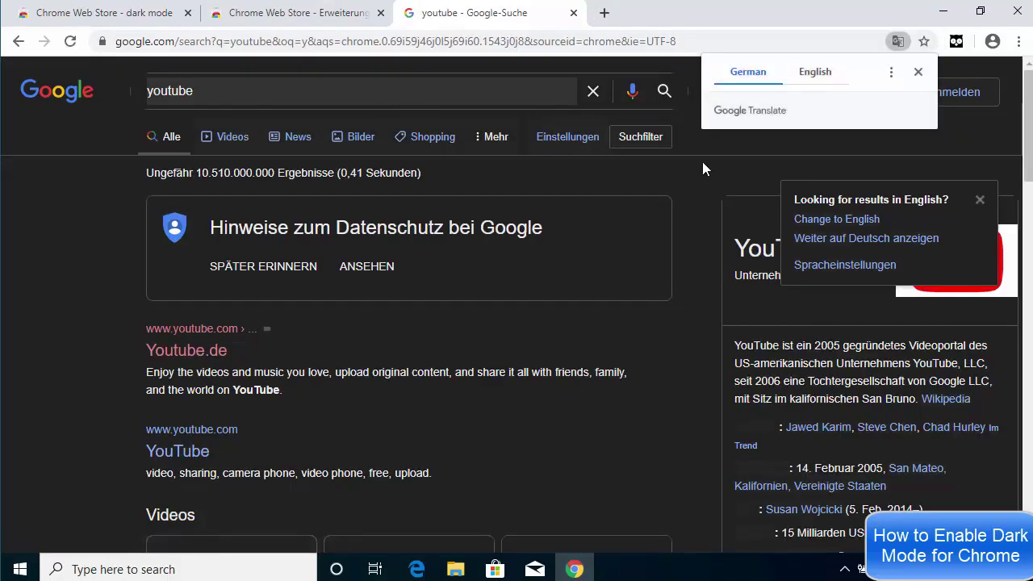
left_click(702, 161)
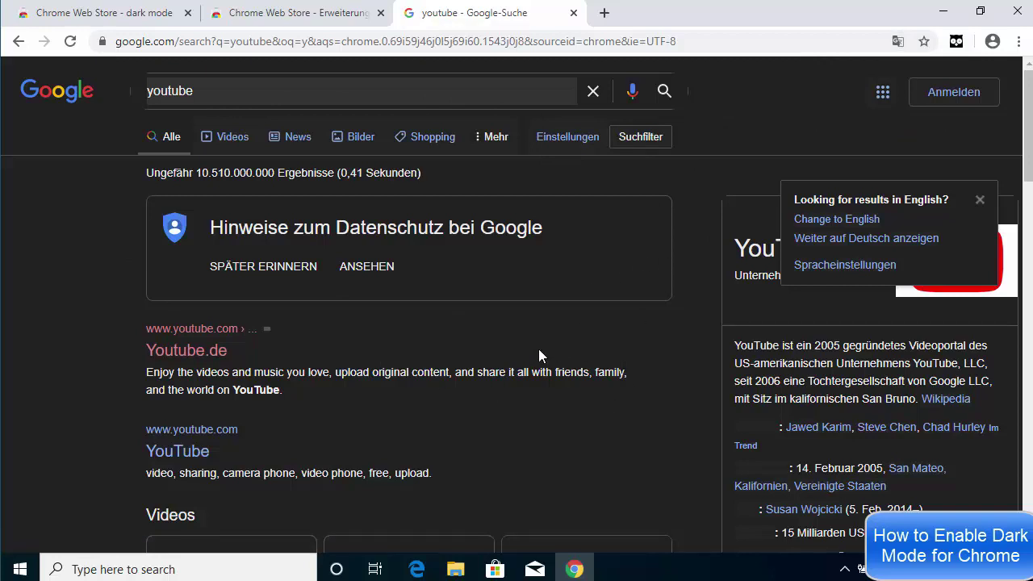
Open the Youtube.de result in its own tab, scroll its dark home page, then add a new tab
middle_click(198, 361)
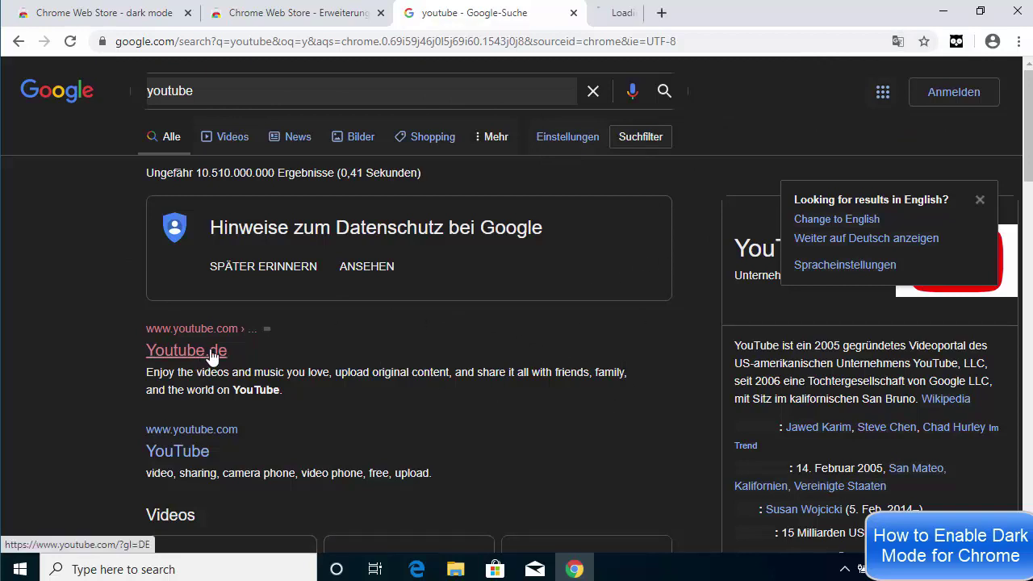
left_click(634, 13)
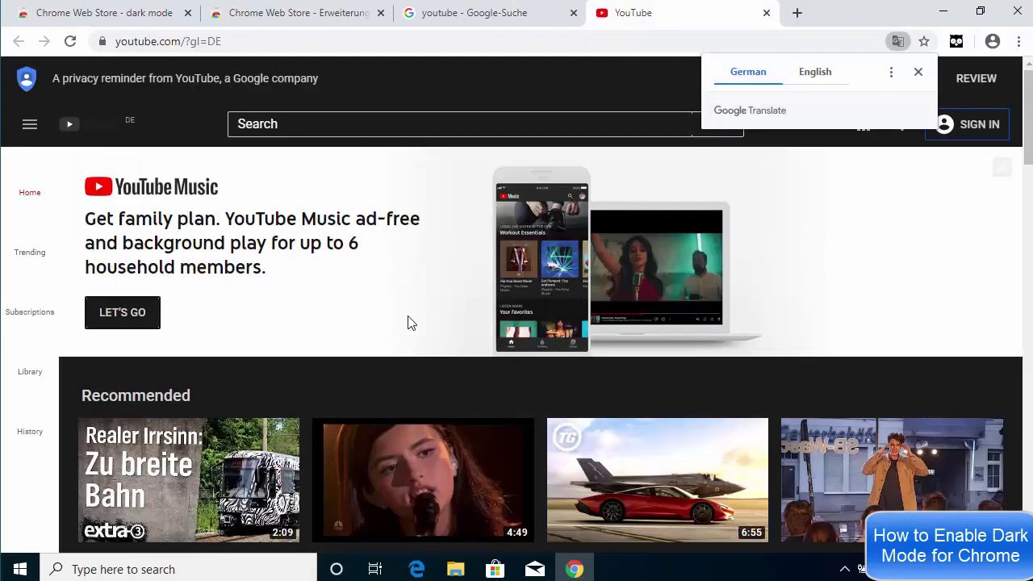
scroll(409, 323, "down", 15)
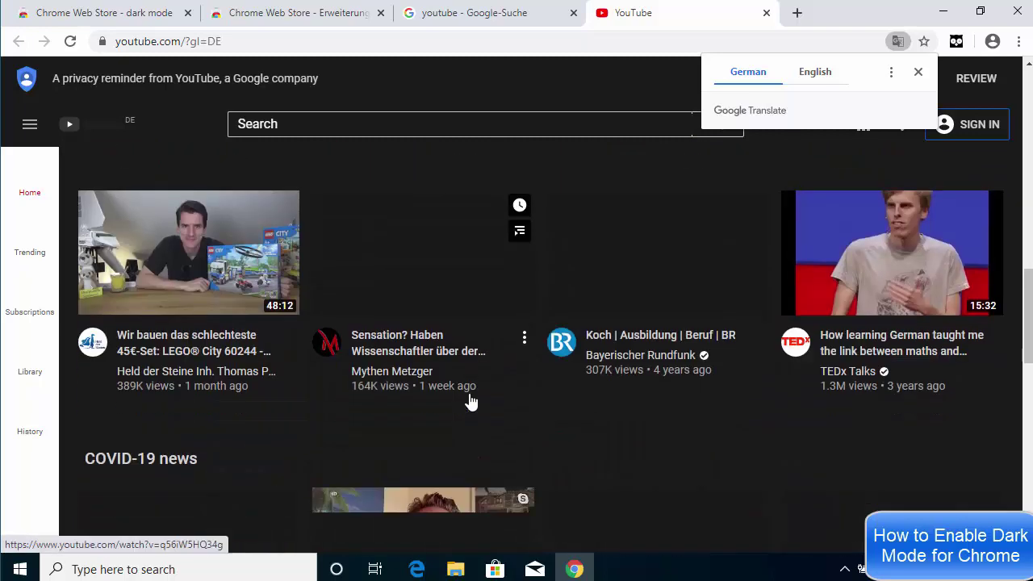
scroll(471, 401, "down", 5)
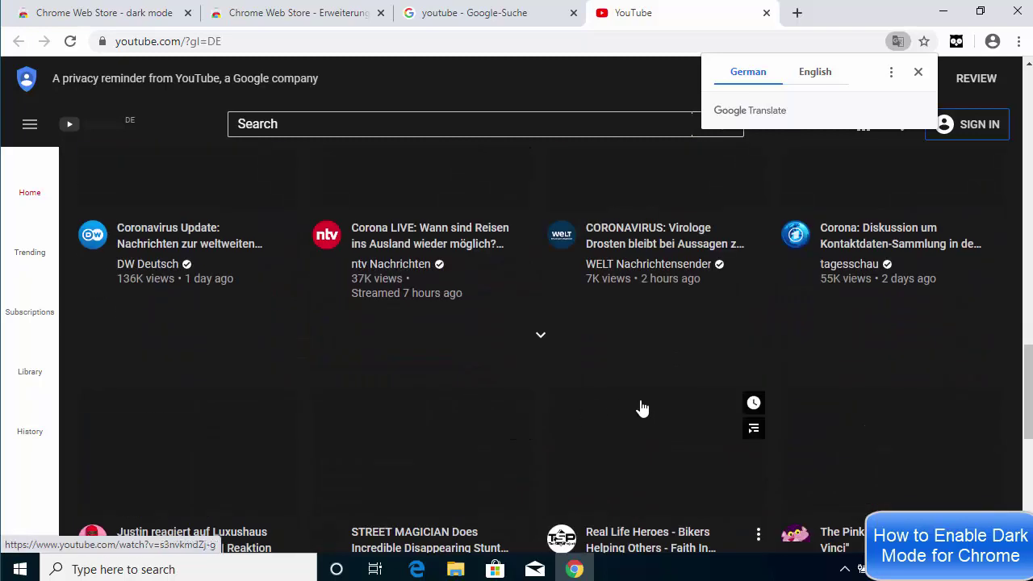
left_click(918, 74)
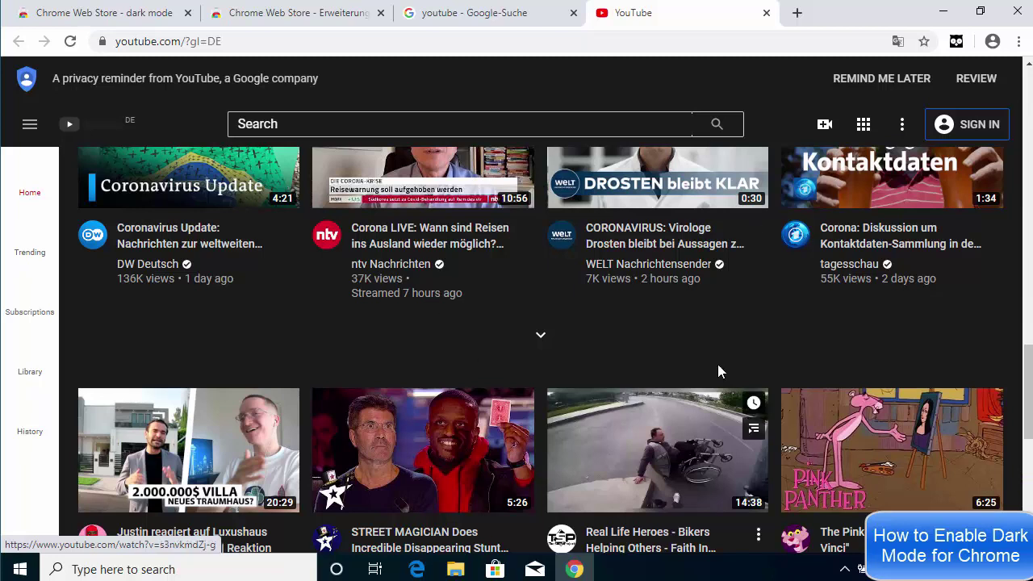
mouse_move(679, 234)
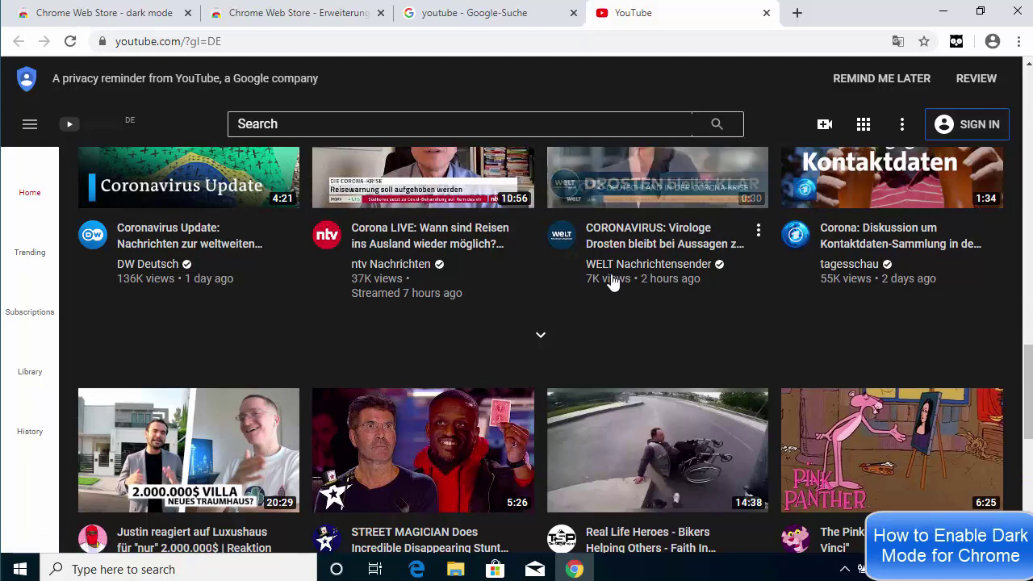
left_click(797, 13)
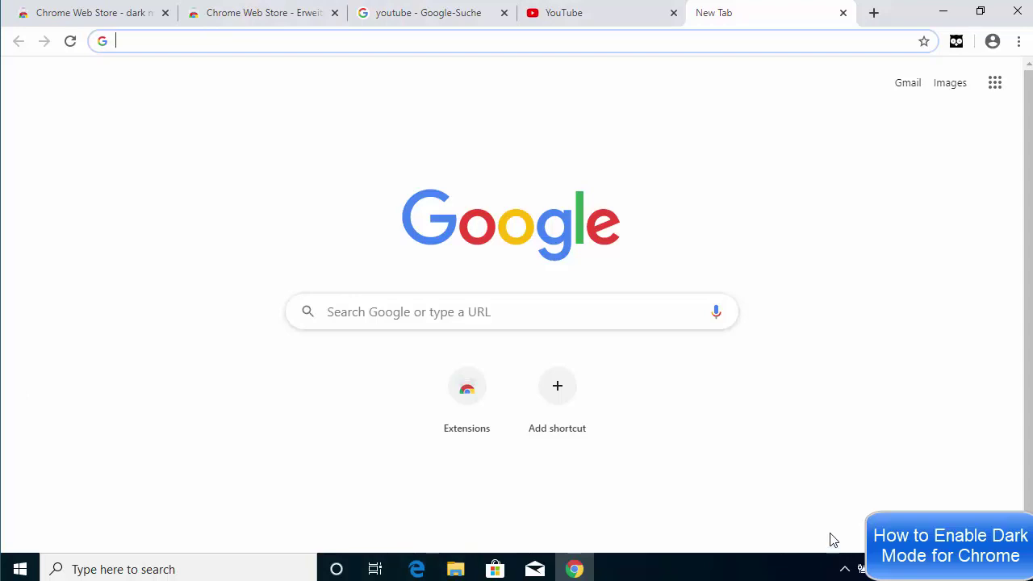
Switch YouTube to the light theme with the Dark Theme extension, then back to dark
left_click(623, 14)
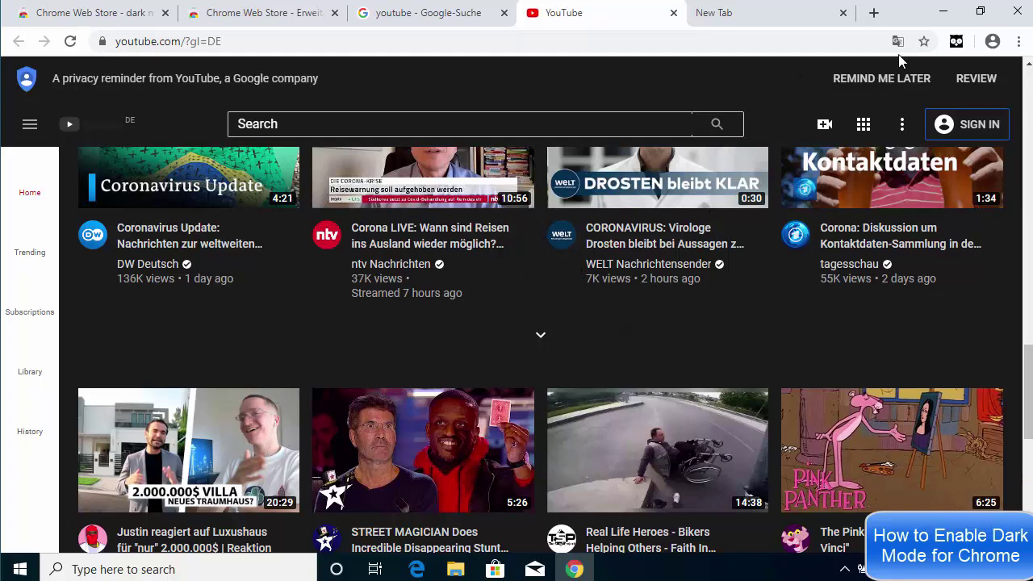
left_click(955, 42)
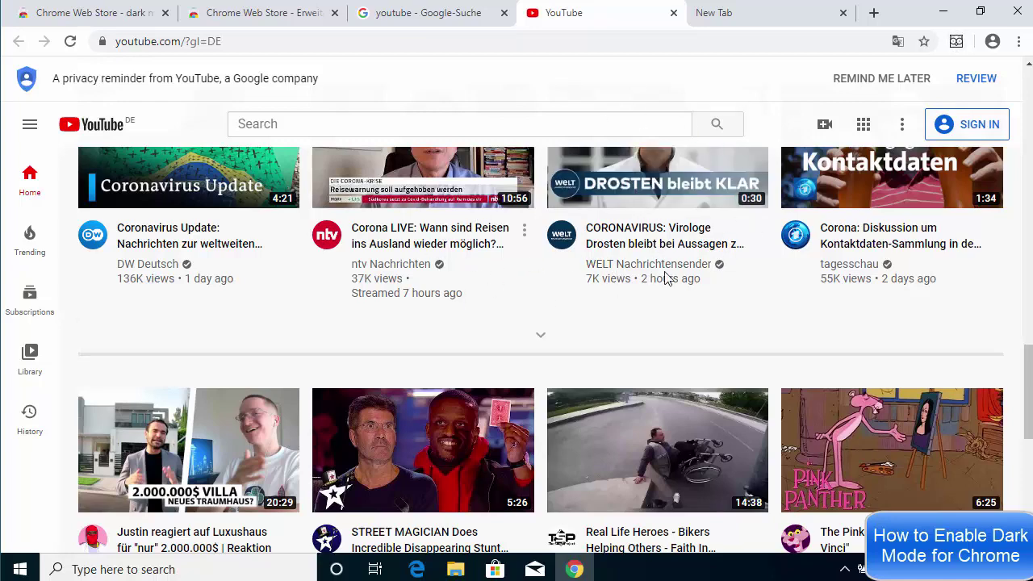
left_click(955, 42)
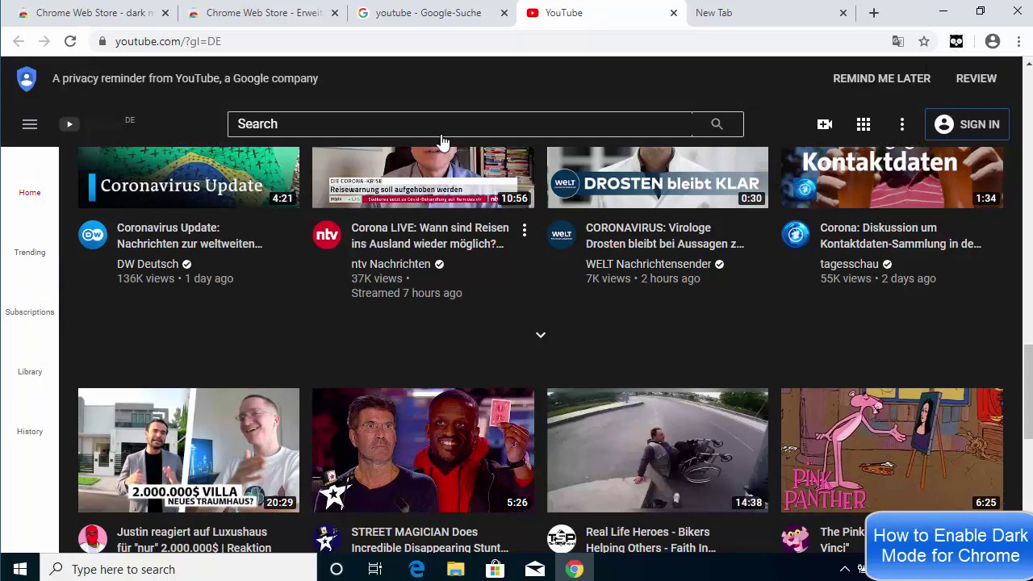
Toggle the Google results page's dark theme repeatedly, leave it dark, and minimize Chrome
left_click(447, 17)
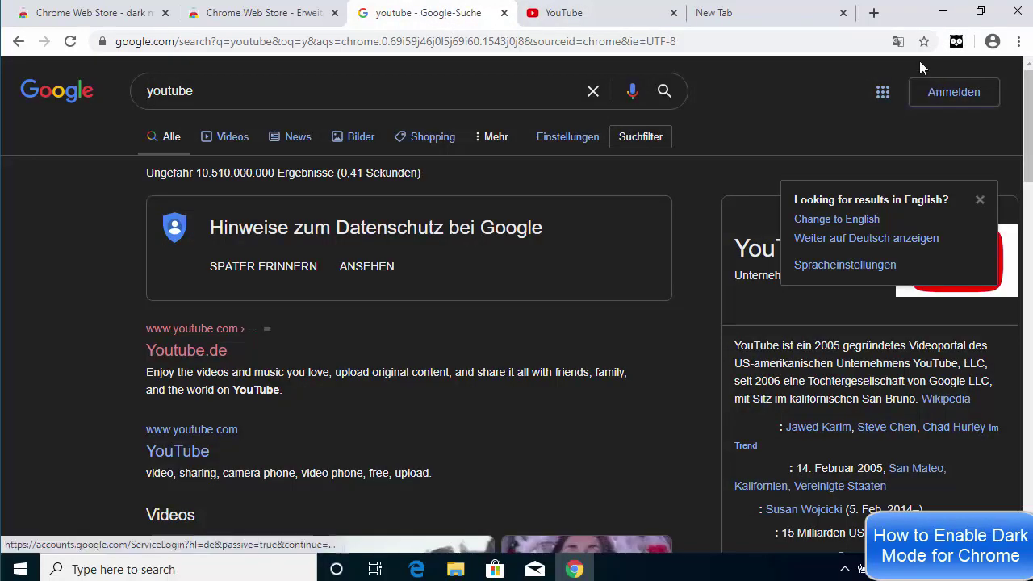
left_click(956, 41)
left_click(955, 42)
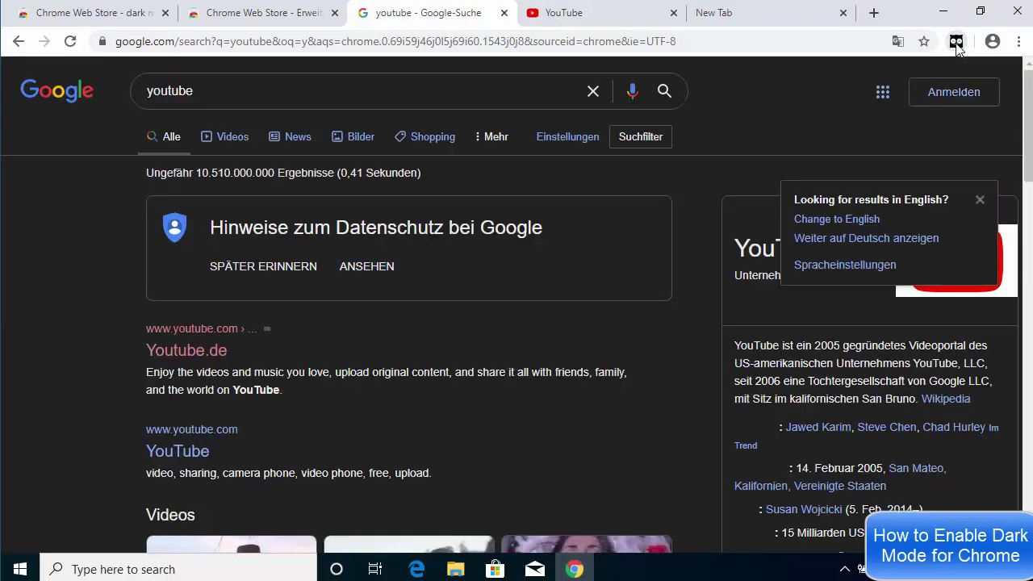
left_click(955, 42)
left_click(955, 42)
left_click(955, 42)
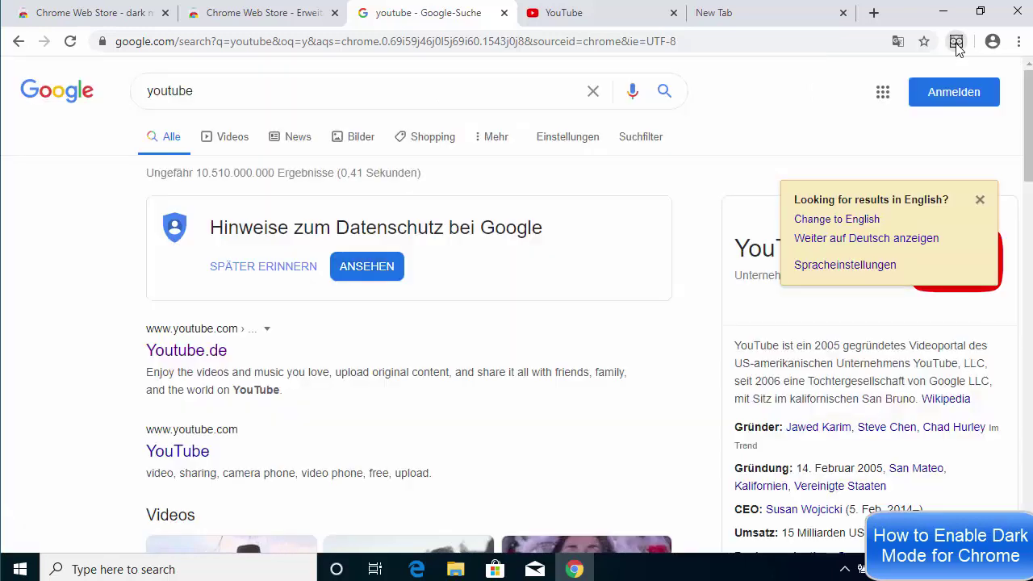
left_click(955, 42)
left_click(956, 42)
left_click(955, 42)
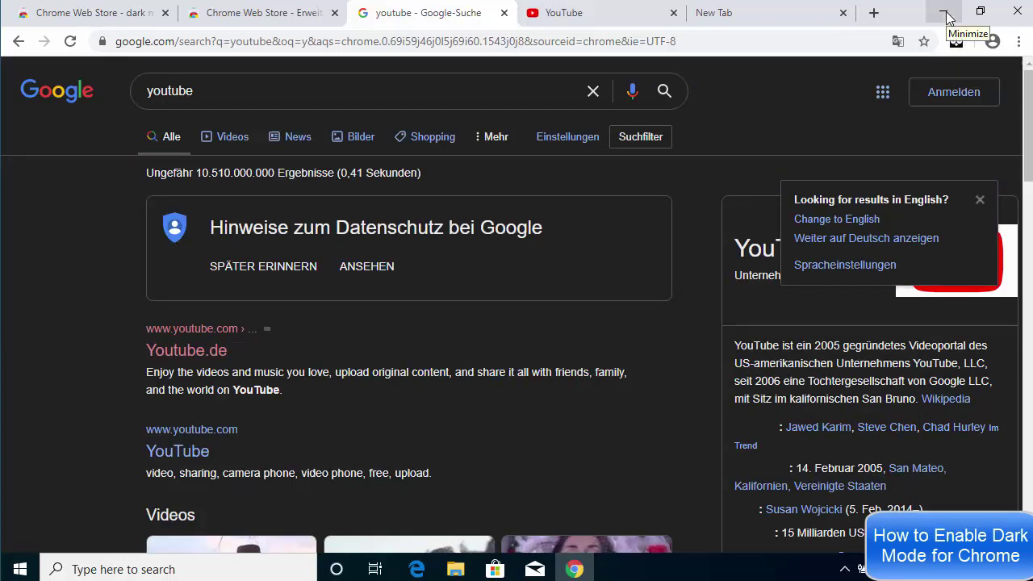
left_click(755, 18)
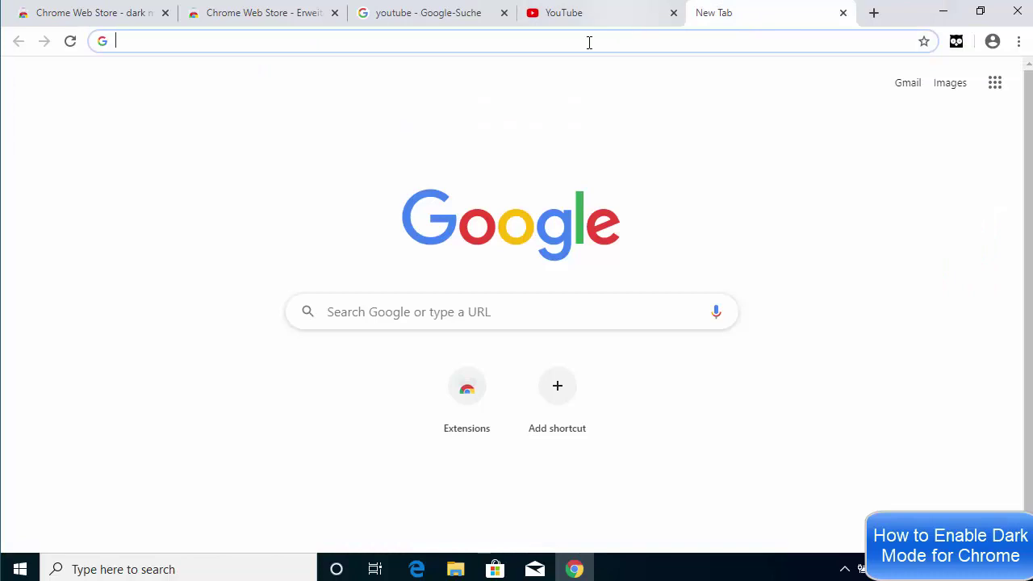
left_click(942, 19)
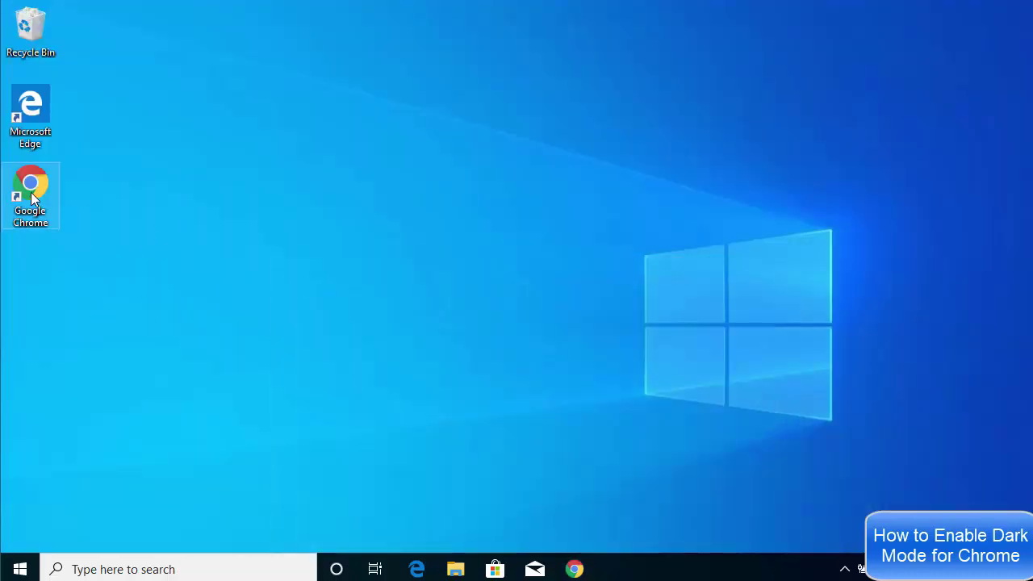
Append --force-dark-mode to the Chrome shortcut's Target, saving with administrator permission, then restore Chrome
right_click(31, 192)
left_click(94, 484)
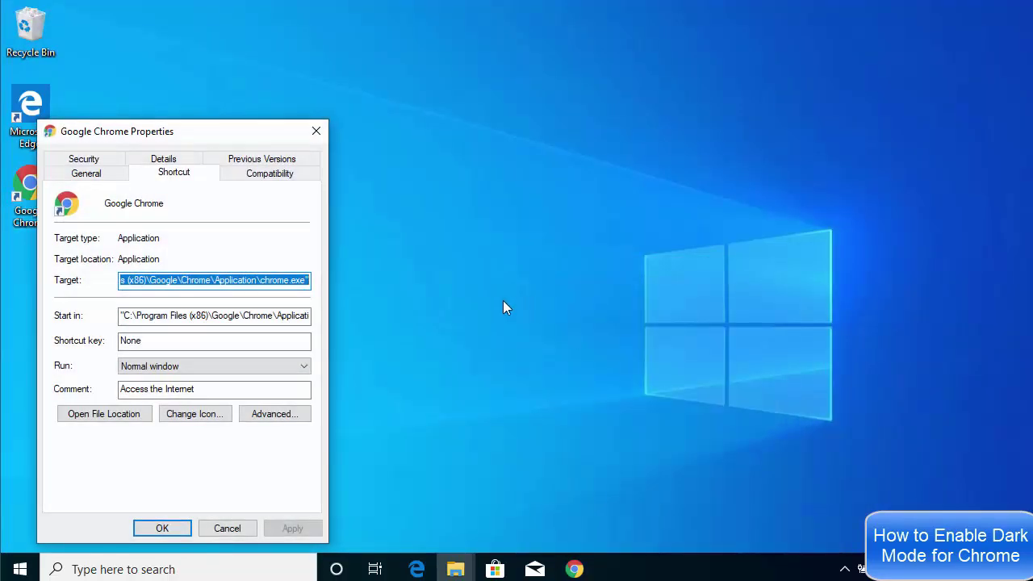
left_click_drag(228, 132, 563, 84)
left_click(611, 233)
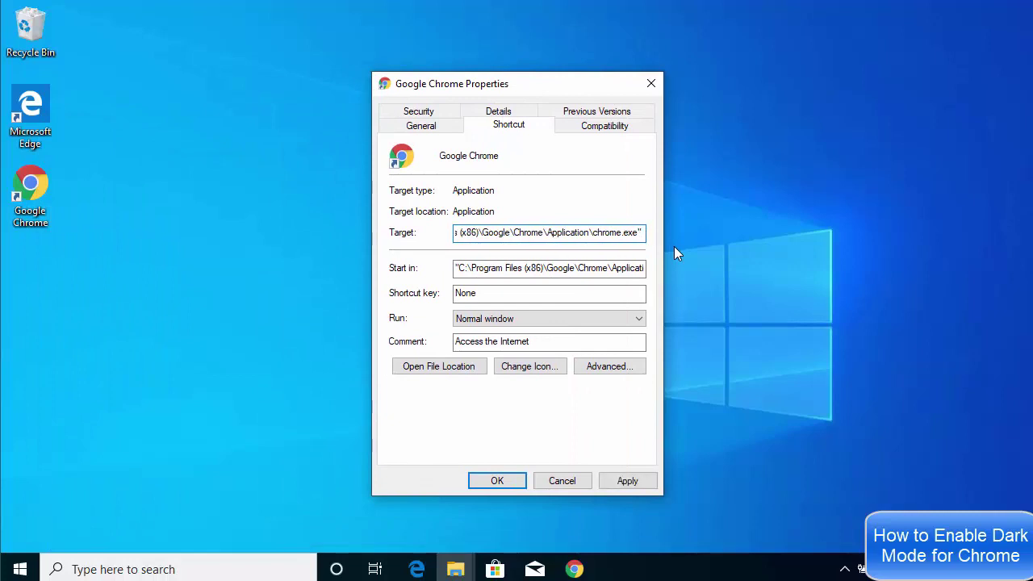
type("--force-dark-mode")
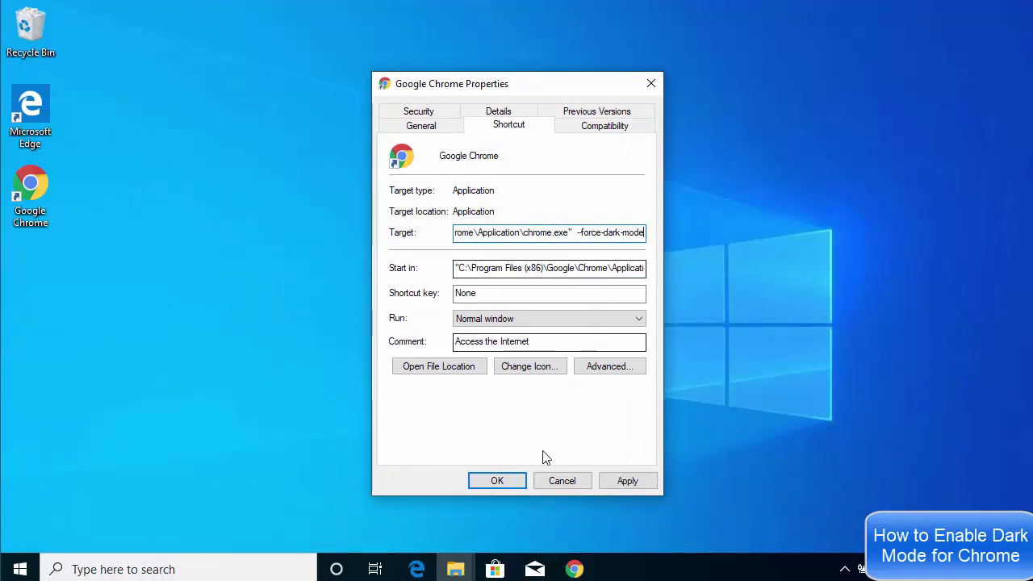
left_click(626, 481)
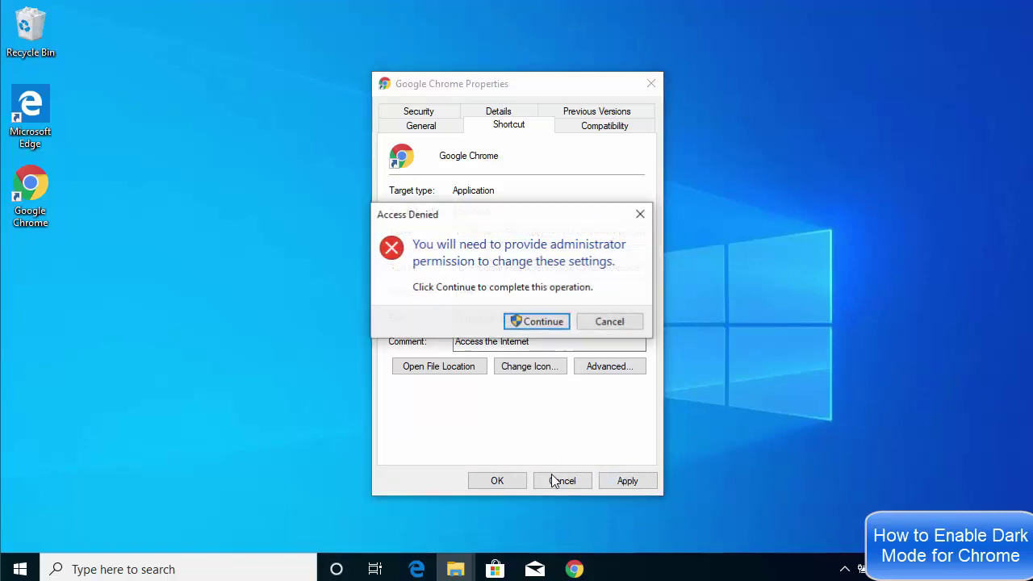
left_click(553, 324)
left_click(497, 481)
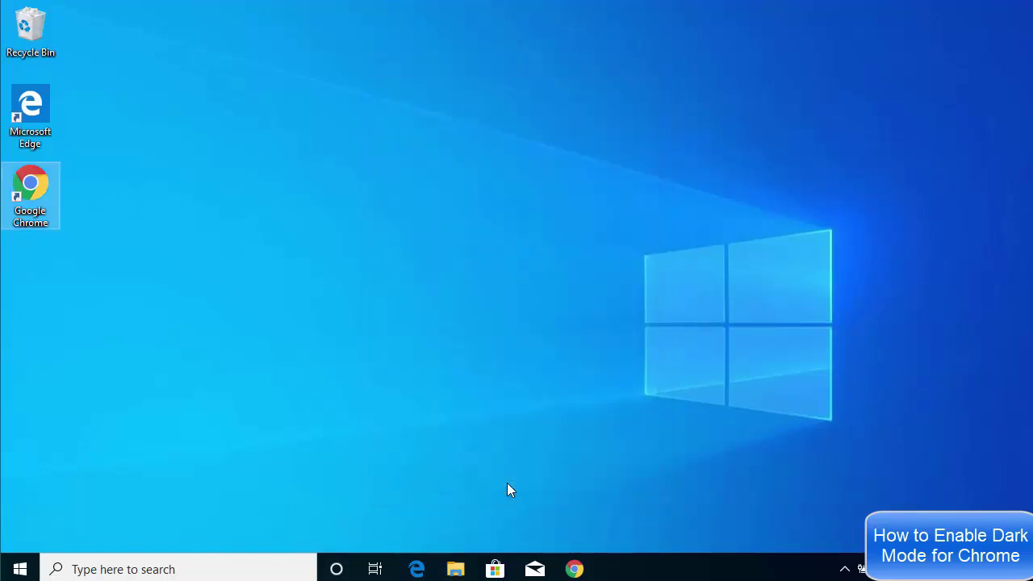
left_click(575, 569)
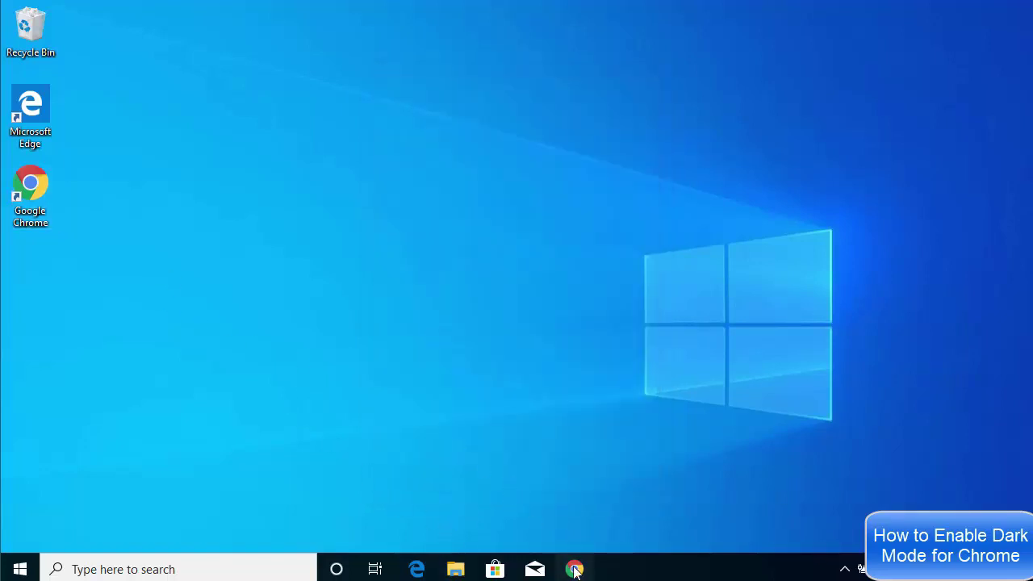
Relaunch Chrome from the edited shortcut and rerun the 'youtube - Google Search' suggestion
left_click(1008, 17)
double_click(32, 186)
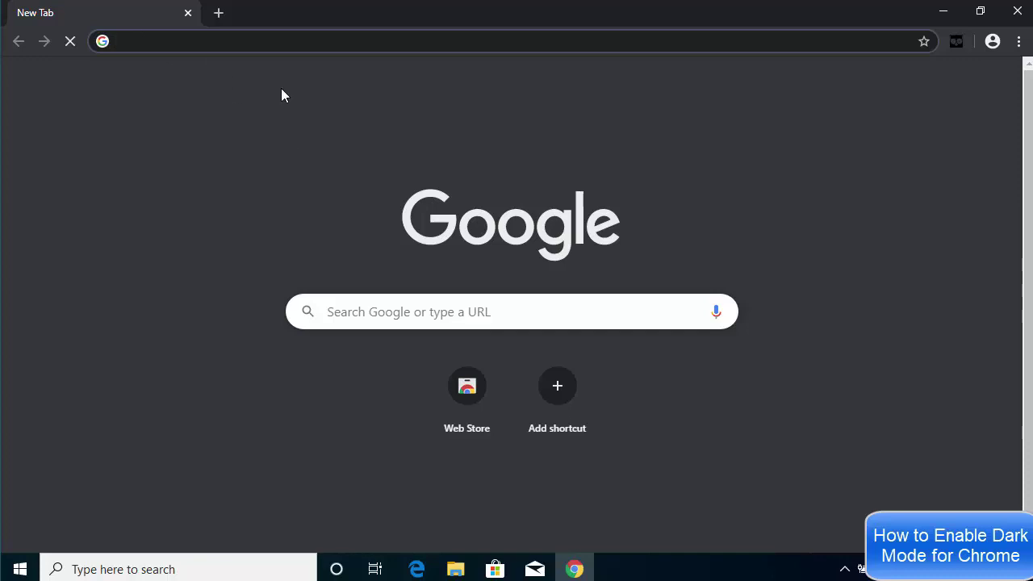
left_click(428, 48)
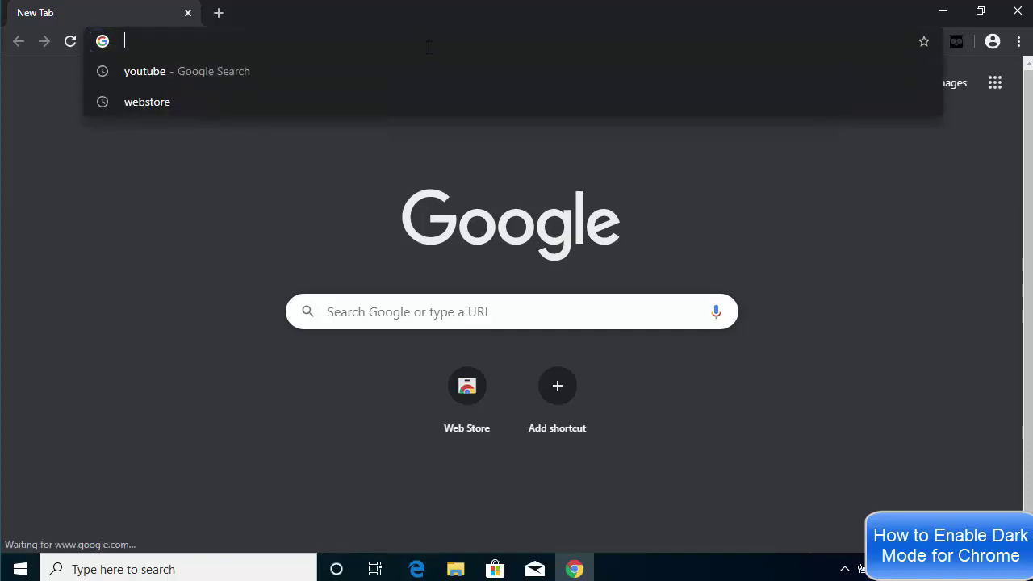
left_click(404, 69)
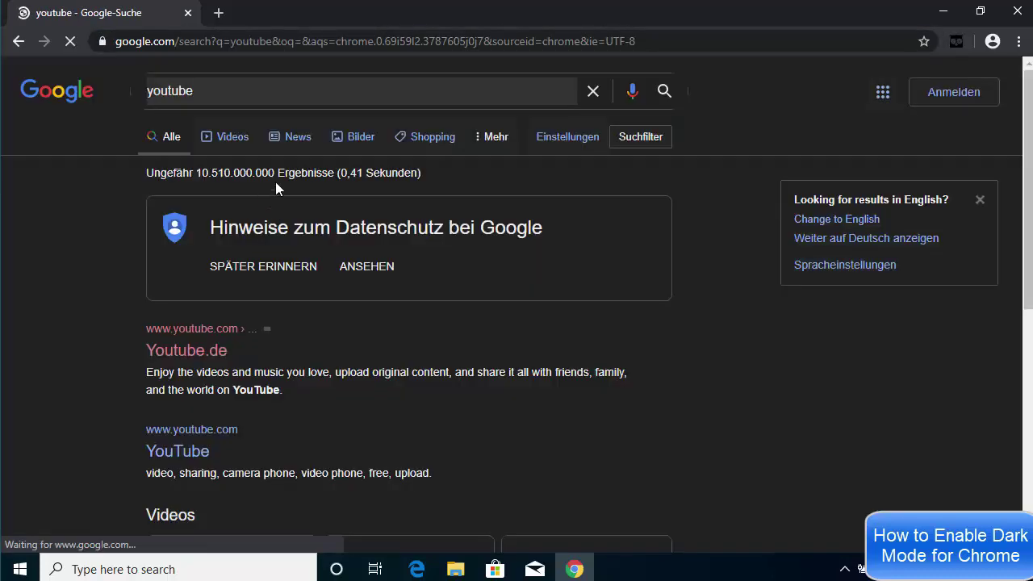